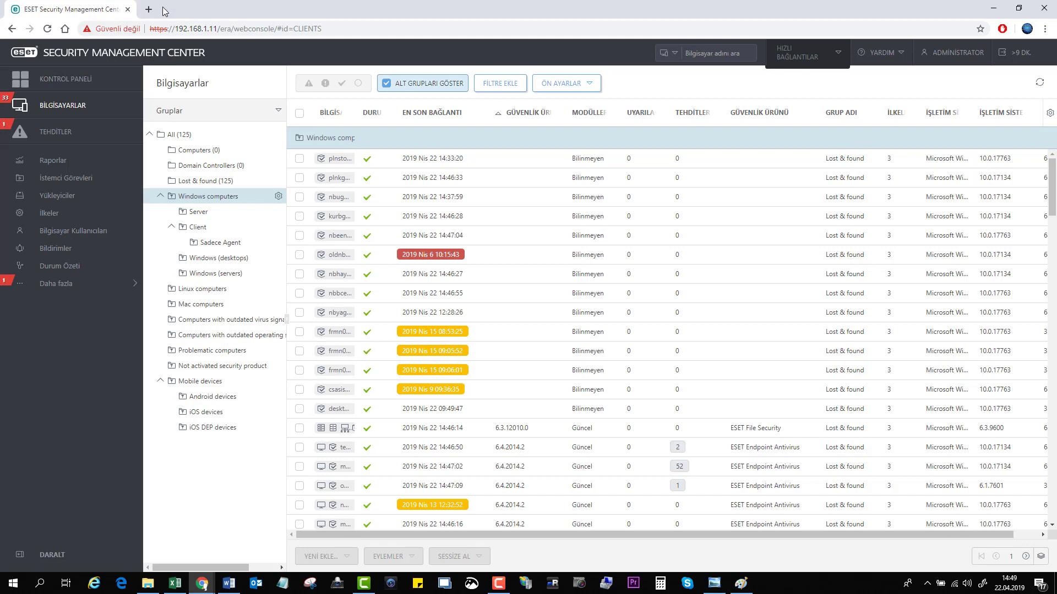
Load the console's dashboard address at 192.168.1.11/era/webconsole in a second browser tab, then return to the original tab and close the extra one.
left_click(195, 29)
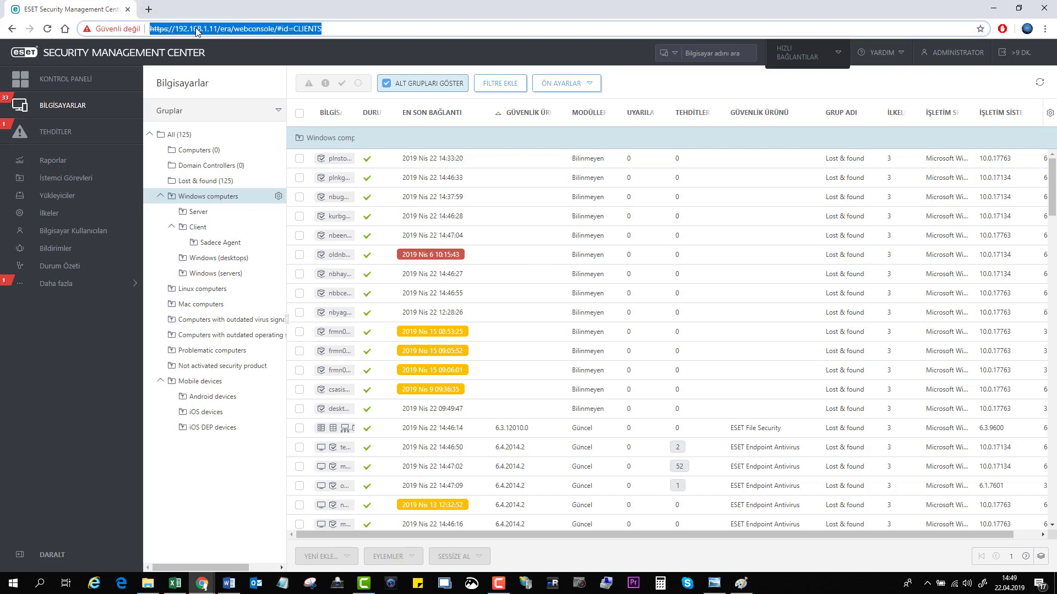
left_click(154, 9)
type("192")
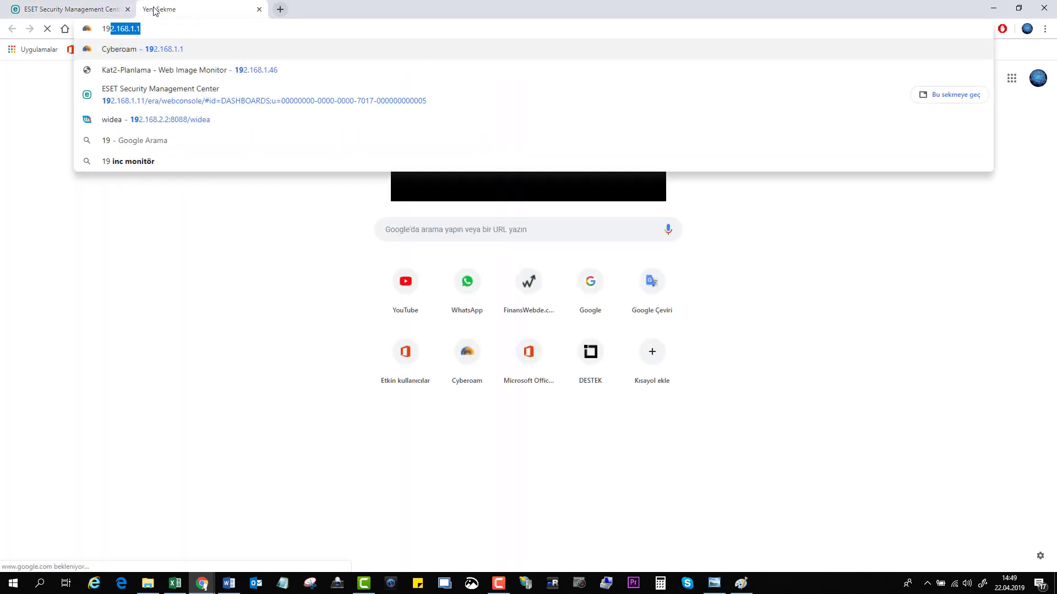
type(".168.1.11/era/webconsole/#id=DASHBOARDS;u=00000000-0000-0000-7017-000000000005")
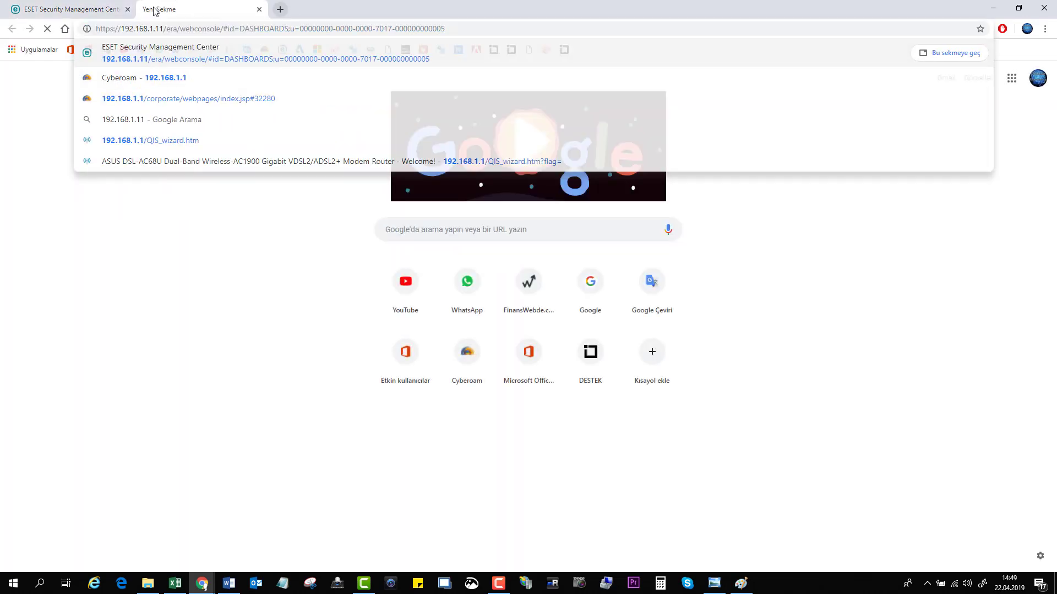
key("Return")
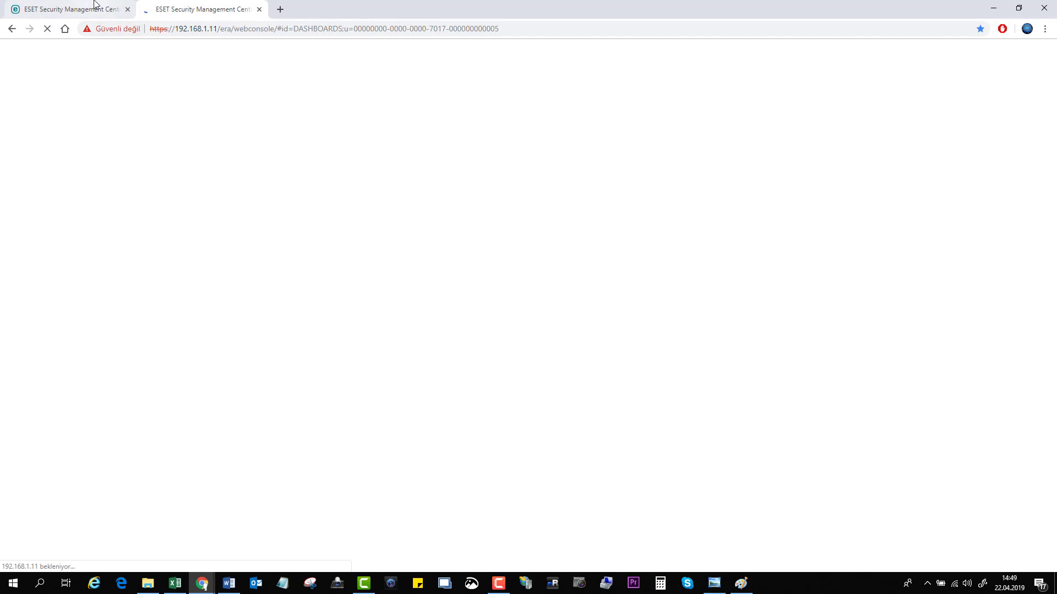
left_click(96, 4)
left_click(260, 10)
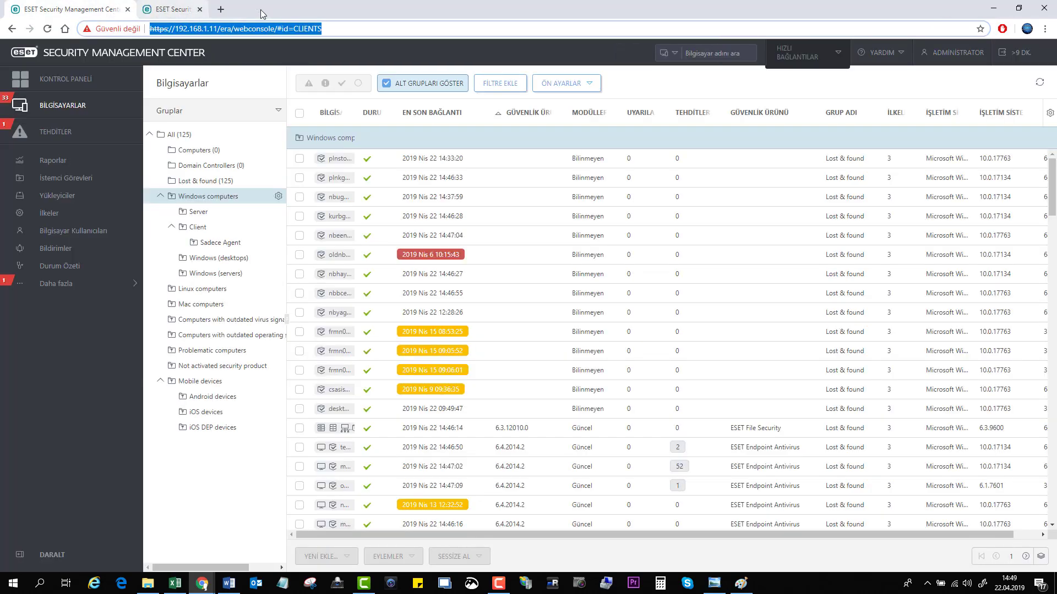
Show the computers of the All group and widen the Durum and Bilgisayar columns of the list.
left_click(54, 106)
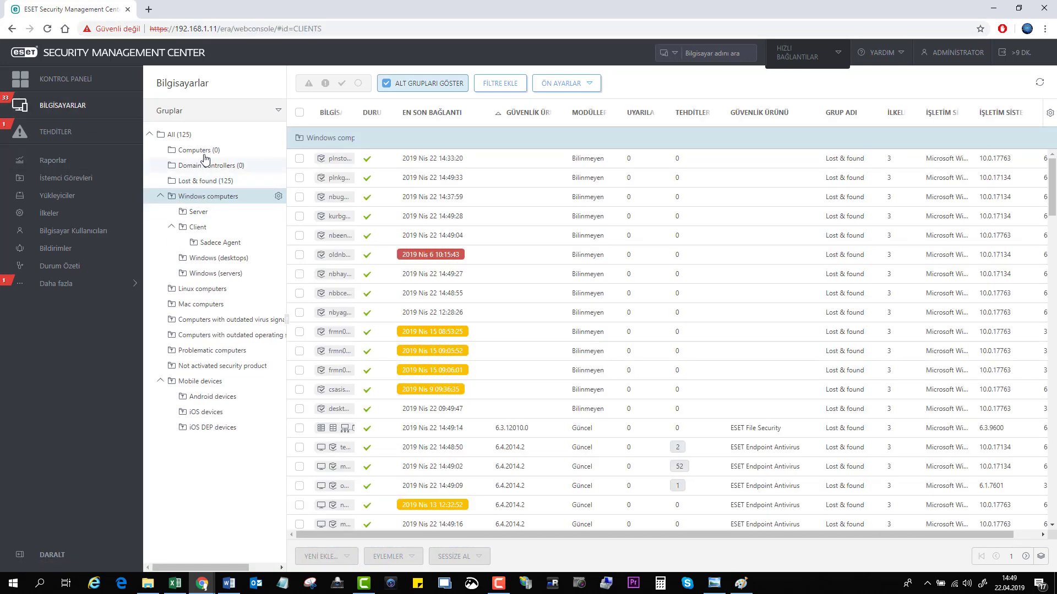
left_click(187, 140)
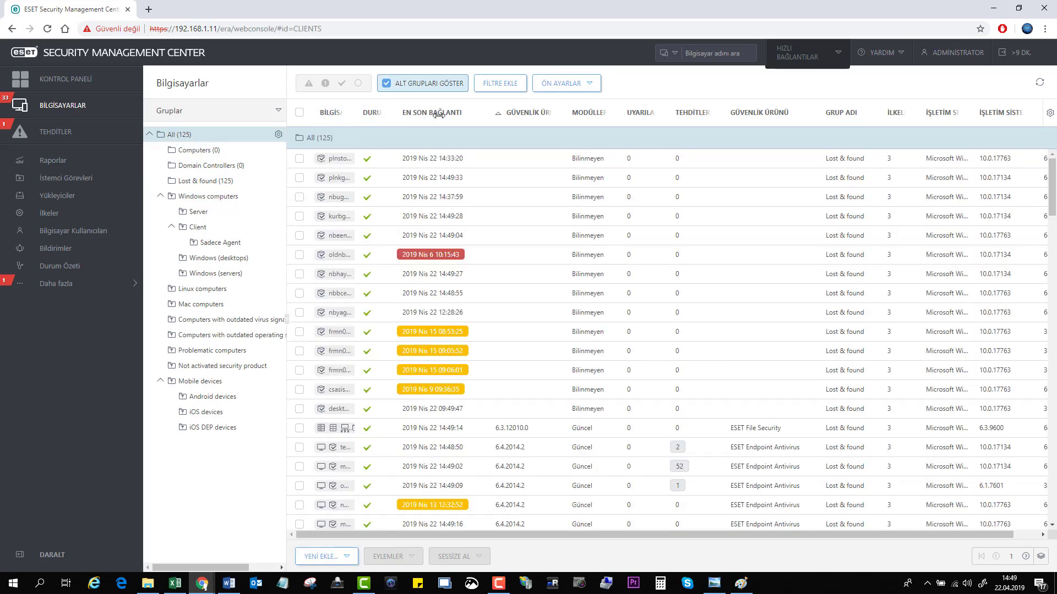
left_click_drag(387, 115, 399, 115)
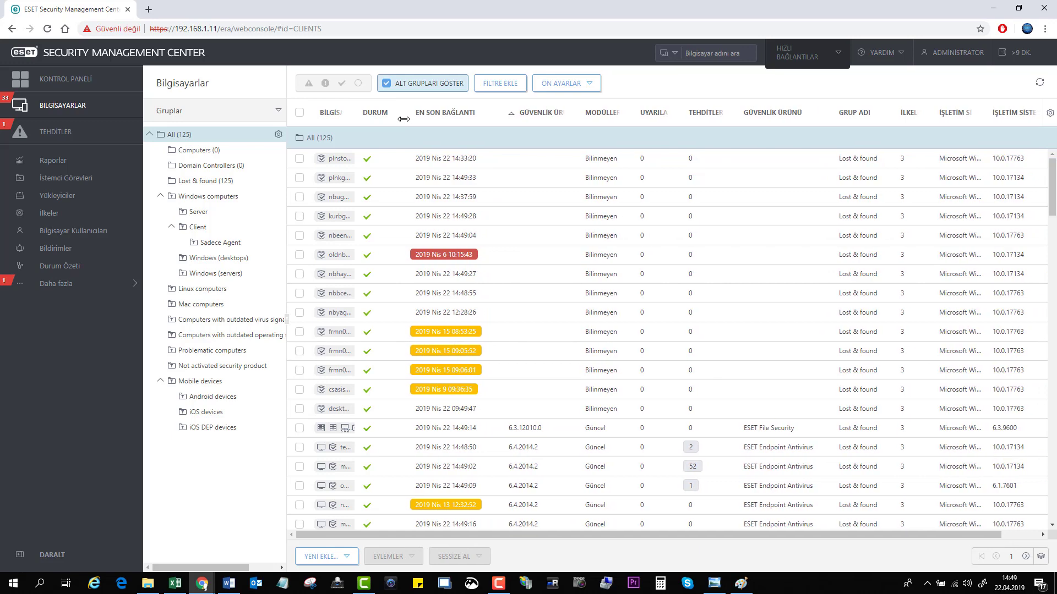
scroll(331, 330, "down", 3)
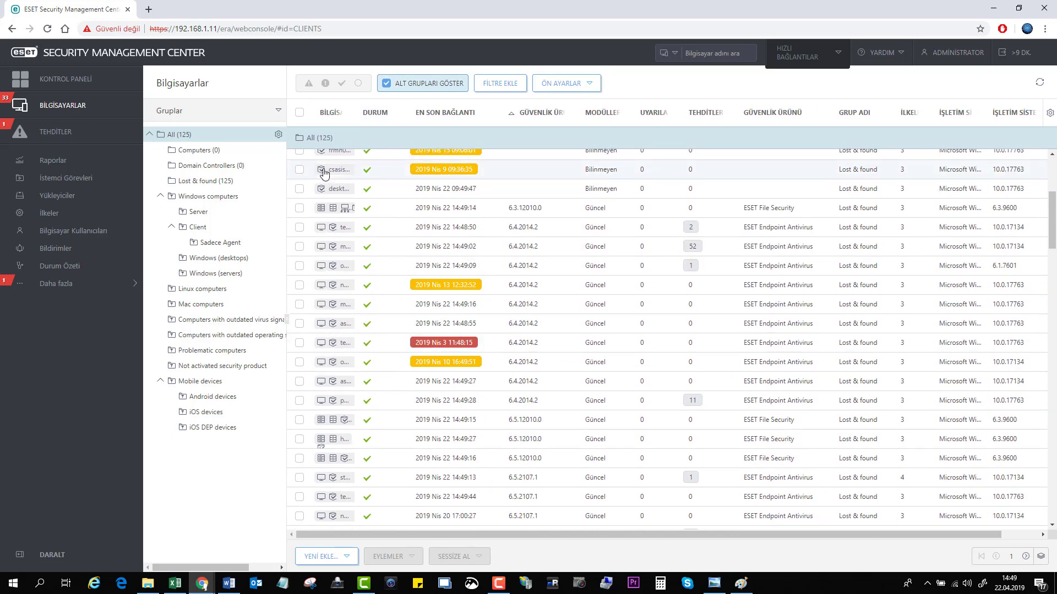
scroll(334, 315, "up", 3)
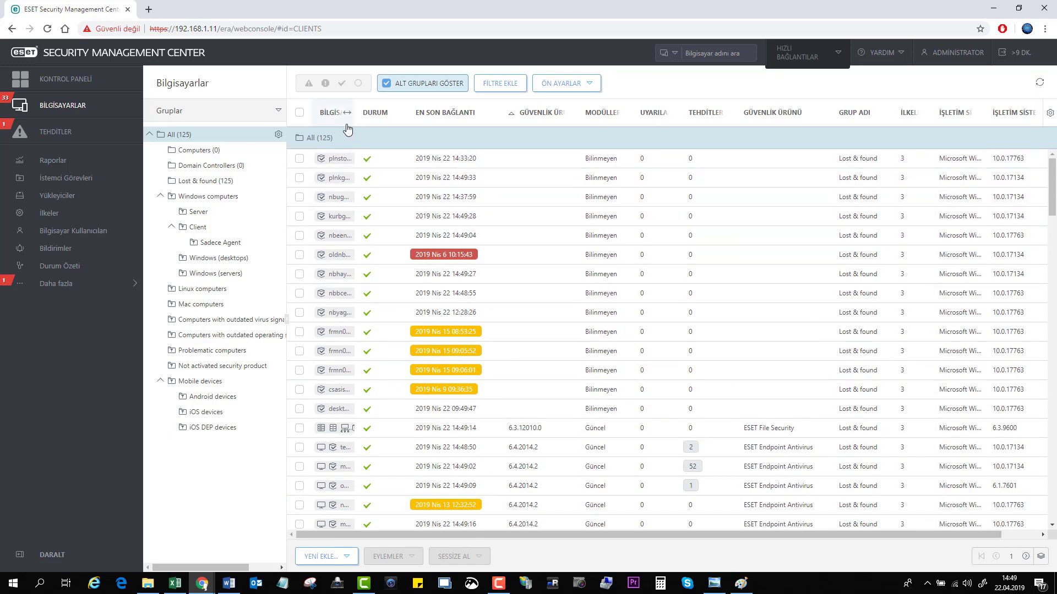
left_click_drag(349, 113, 352, 113)
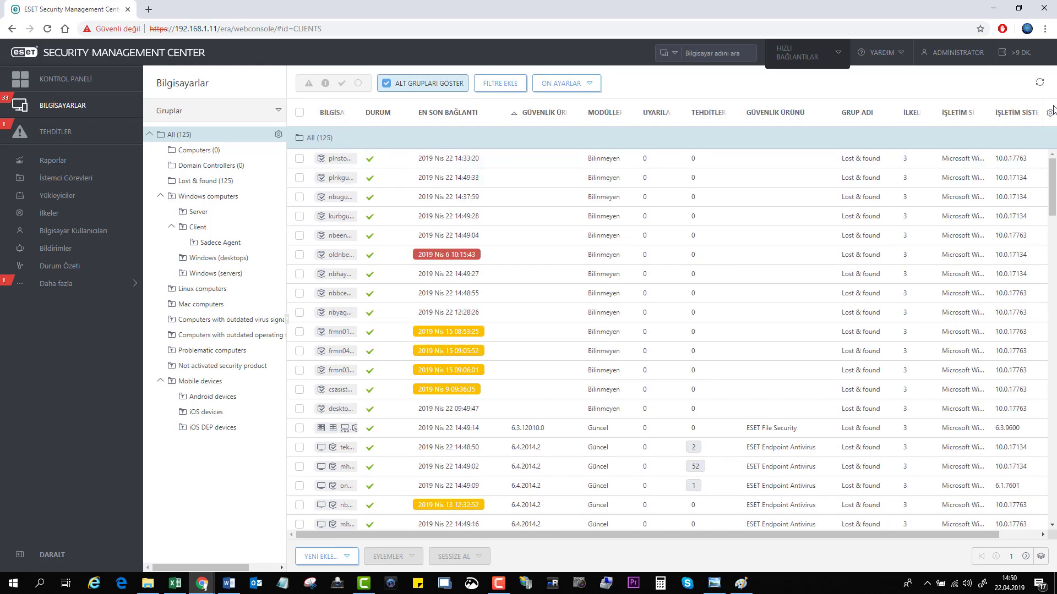
left_click_drag(709, 537, 681, 501)
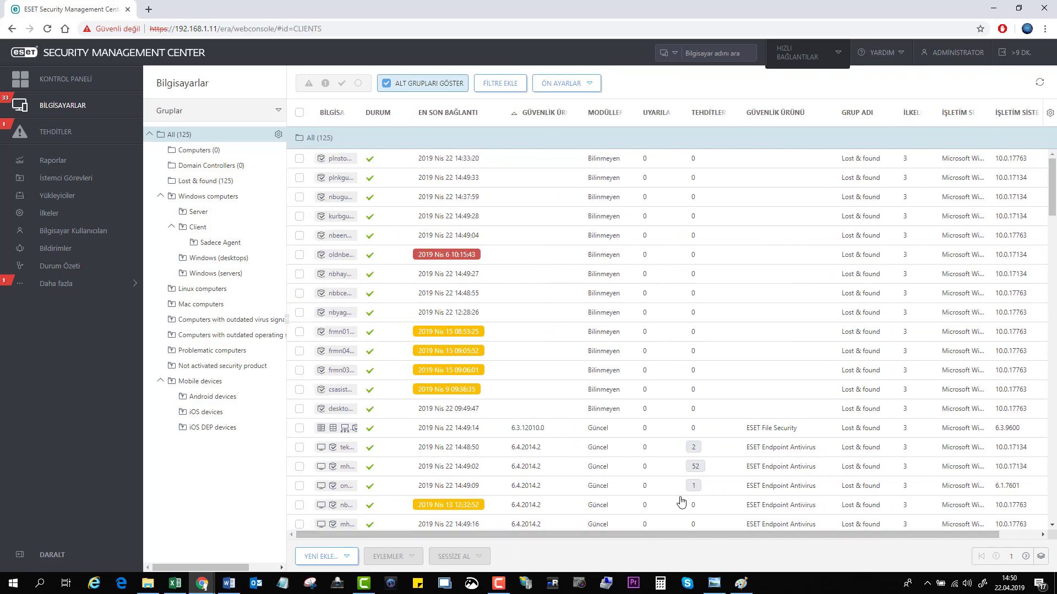
Widen the Güvenlik Ürünü Sürümü column to show its full heading and sort the computers by it in ascending order.
left_click(573, 113)
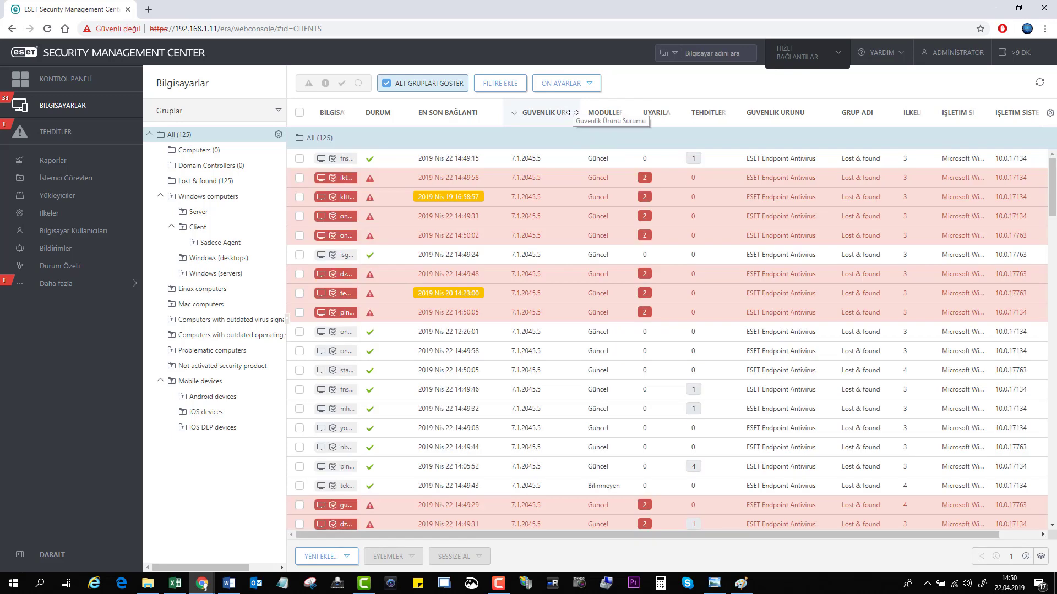
left_click_drag(574, 113, 616, 113)
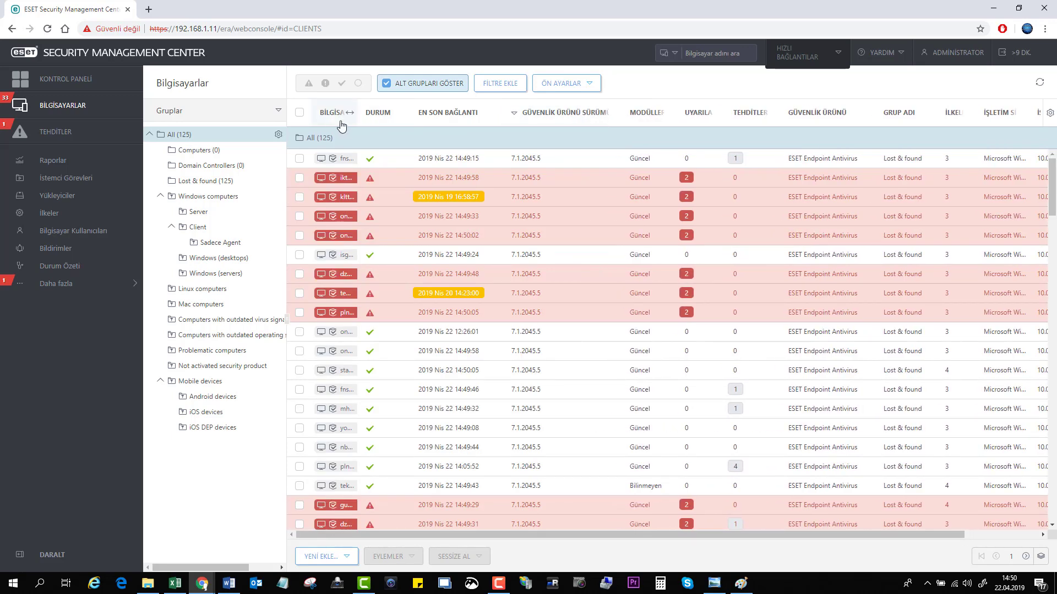
left_click(547, 117)
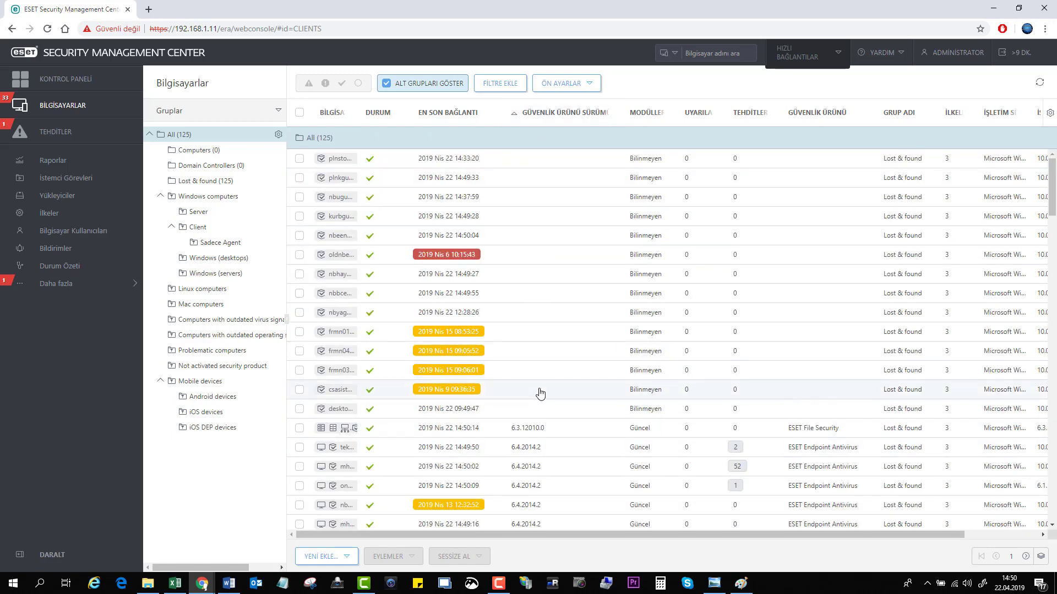
scroll(540, 393, "down", 2)
scroll(540, 393, "down", 8)
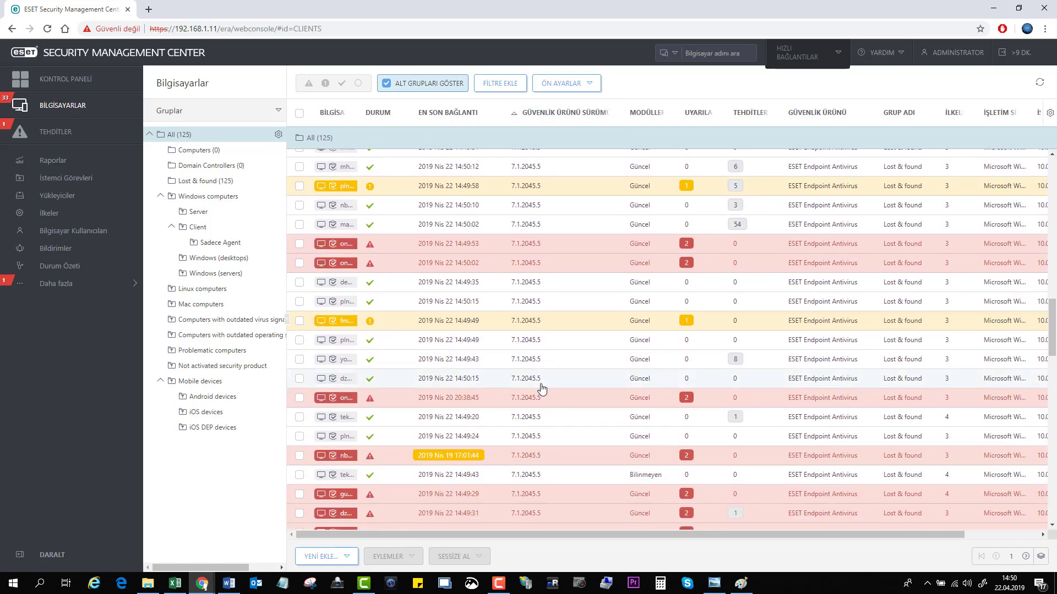
scroll(522, 328, "up", 10)
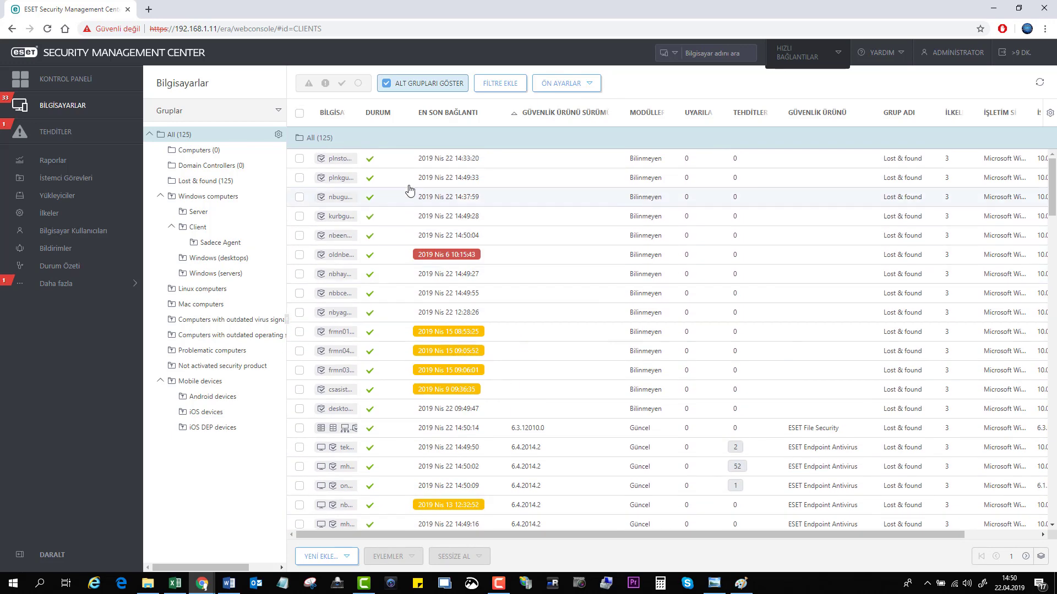
Adjust the Bilgisayar column's width to show the device and agent icons along with the start of the computer names.
left_click_drag(350, 110, 345, 110)
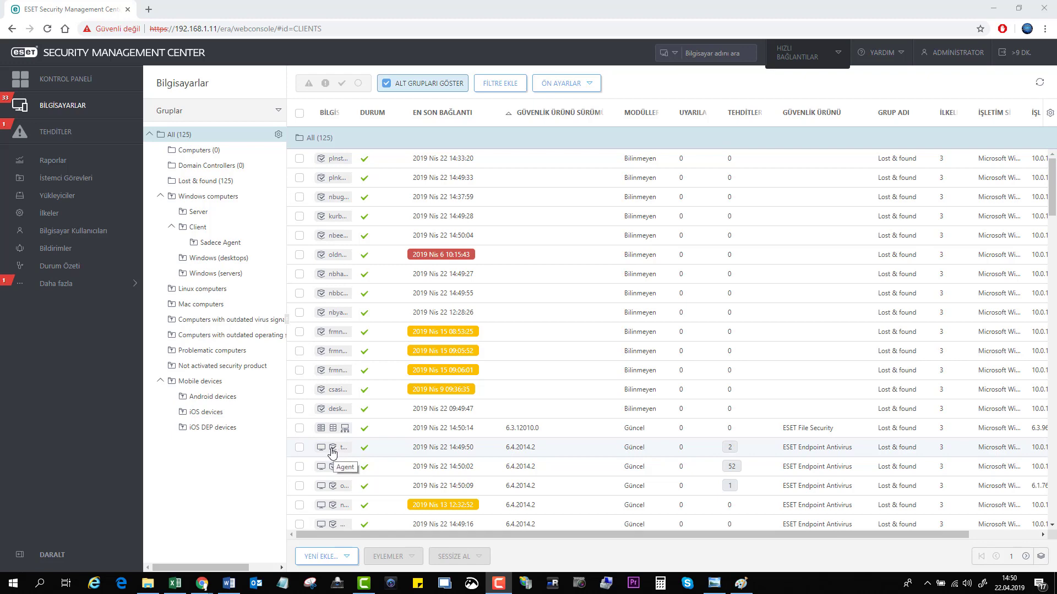
scroll(332, 451, "down", 1)
scroll(349, 127, "down", 4)
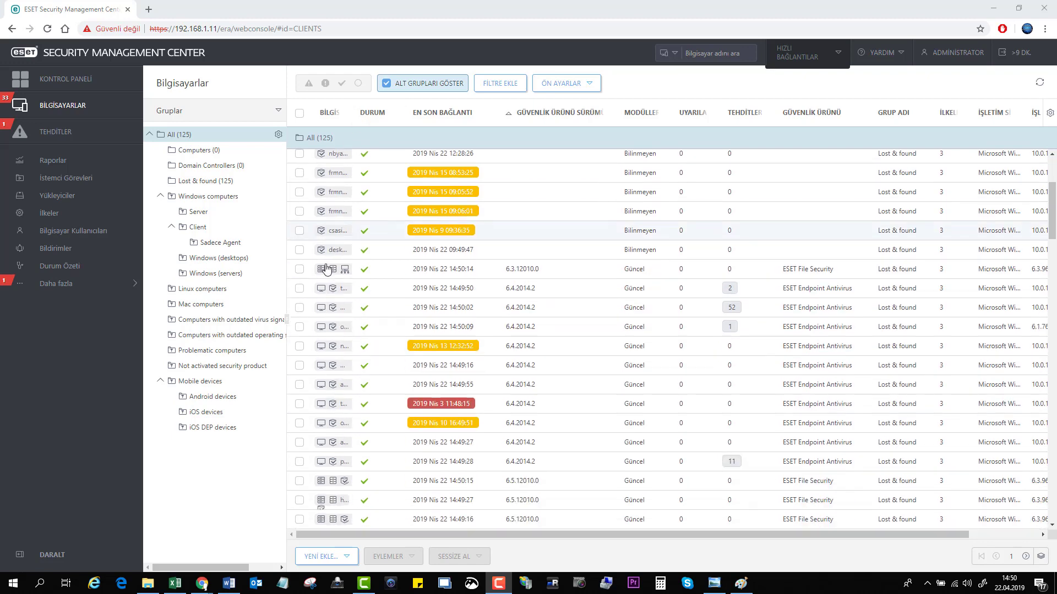
left_click_drag(355, 113, 374, 113)
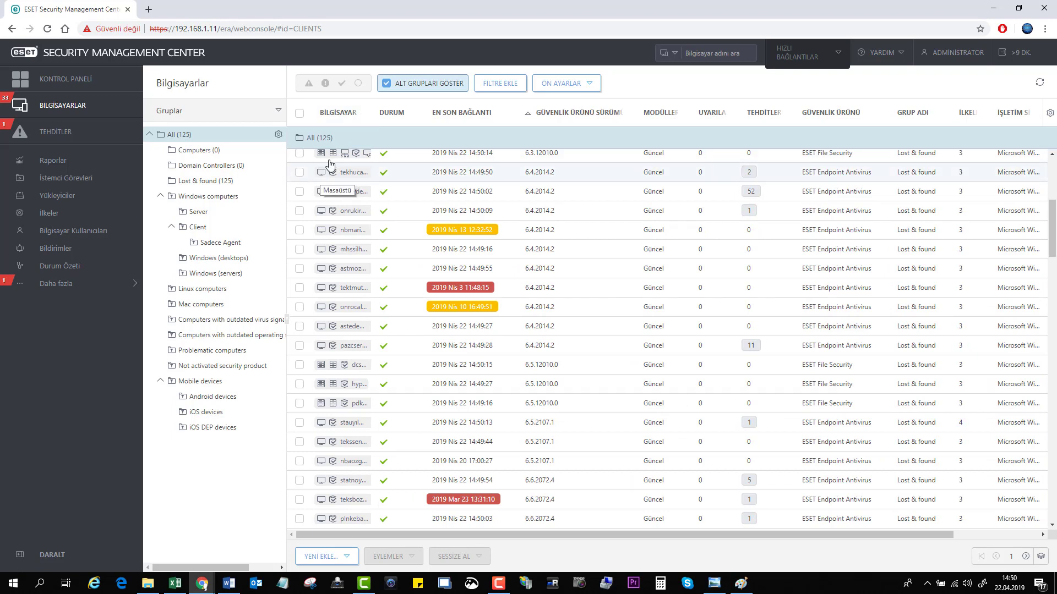
left_click_drag(374, 113, 364, 113)
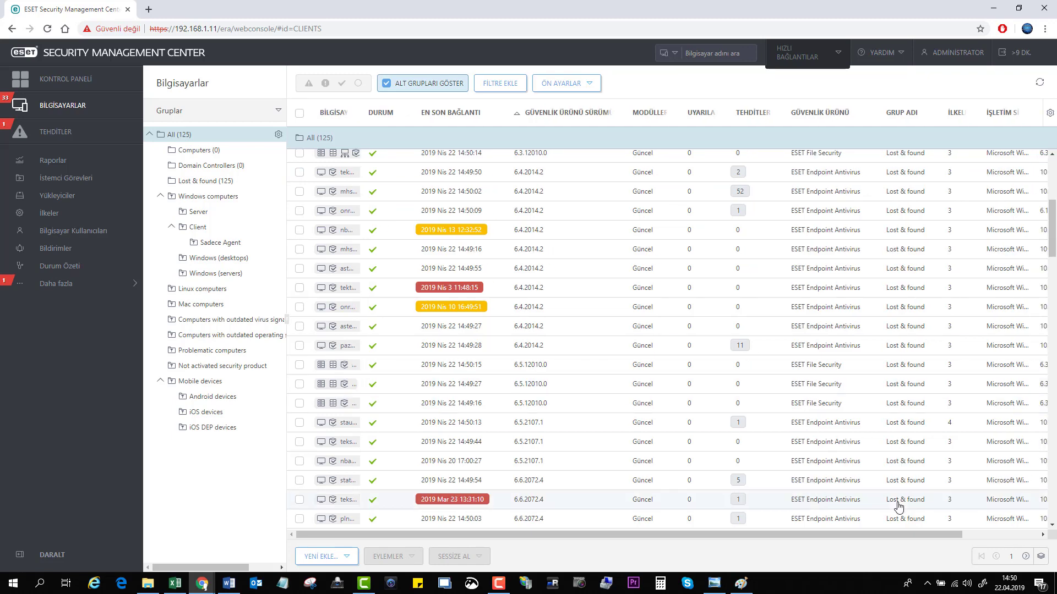
Open the Windows Control Panel and show the installed programs in Programlar ve Özellikler.
left_click(927, 583)
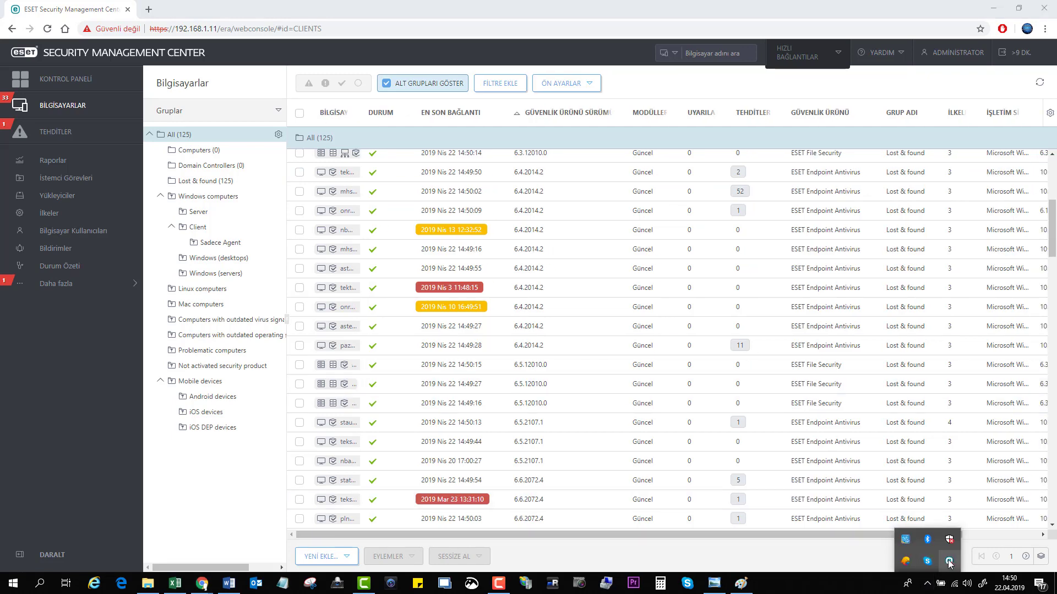
left_click(13, 583)
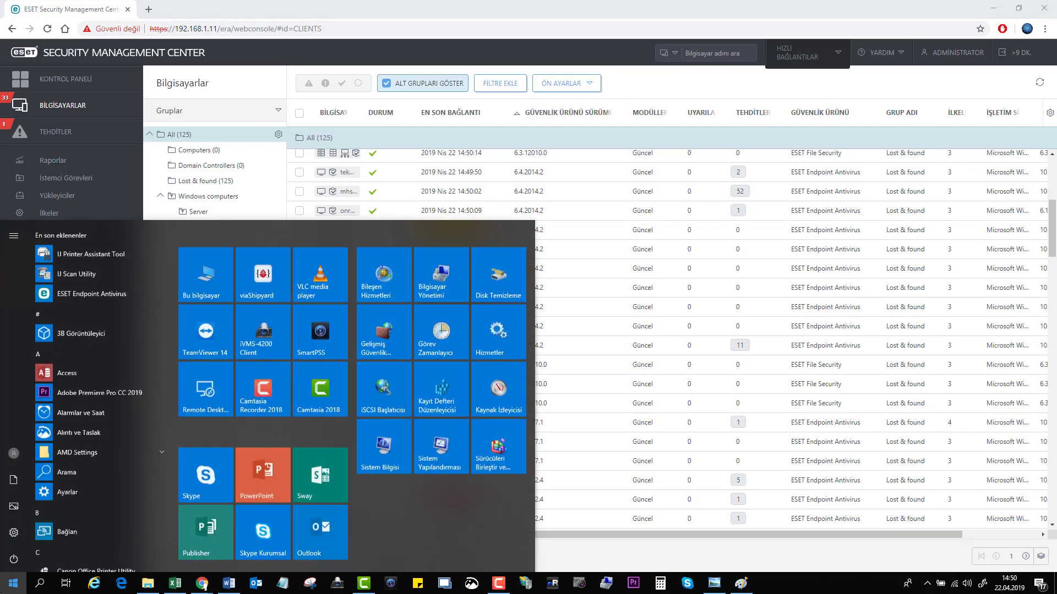
type("de")
left_click(73, 286)
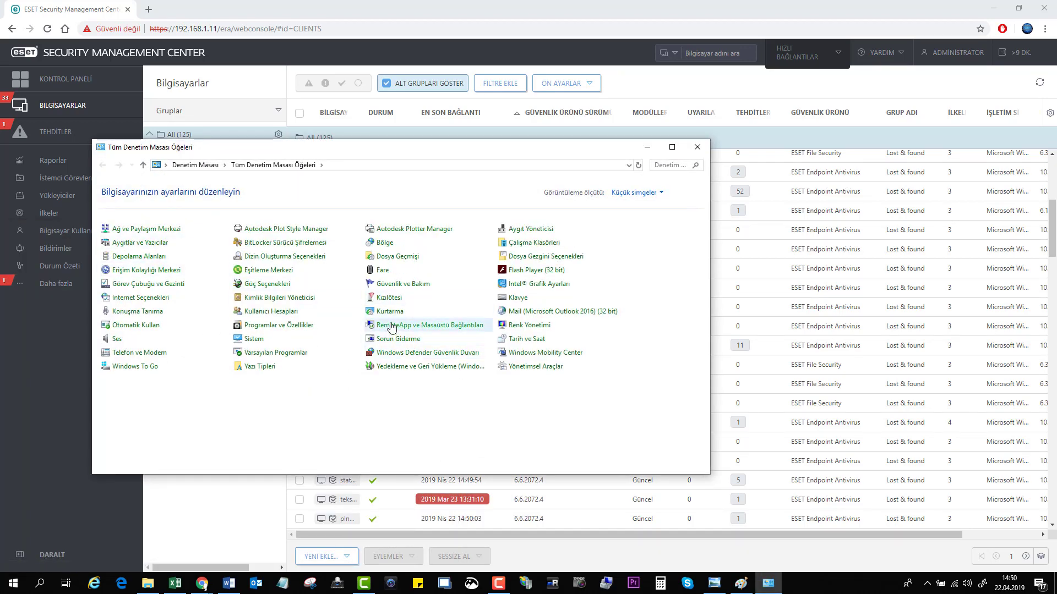
left_click(270, 328)
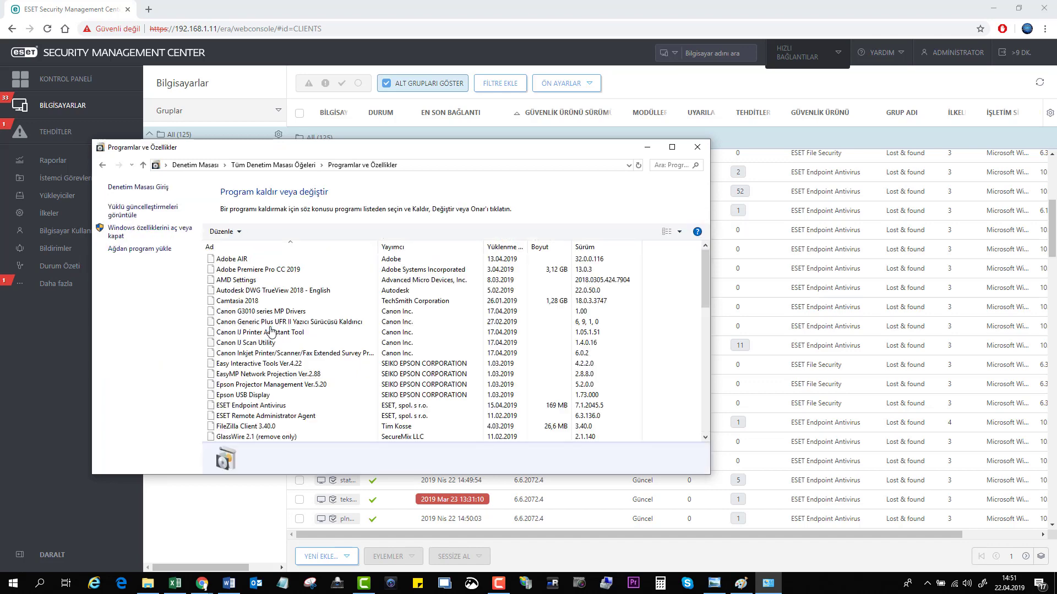
Examine the ESET Endpoint Antivirus and ESET Remote Administrator Agent entries among the installed programs, and close the window.
scroll(242, 308, "down", 5)
left_click(242, 302)
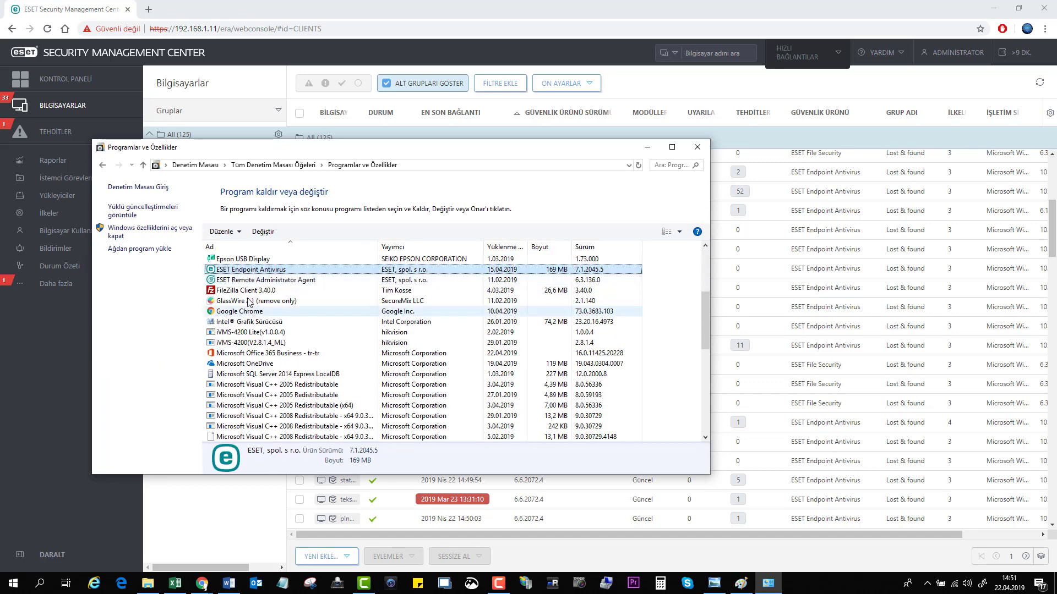
scroll(245, 300, "down", 1)
left_click(265, 282)
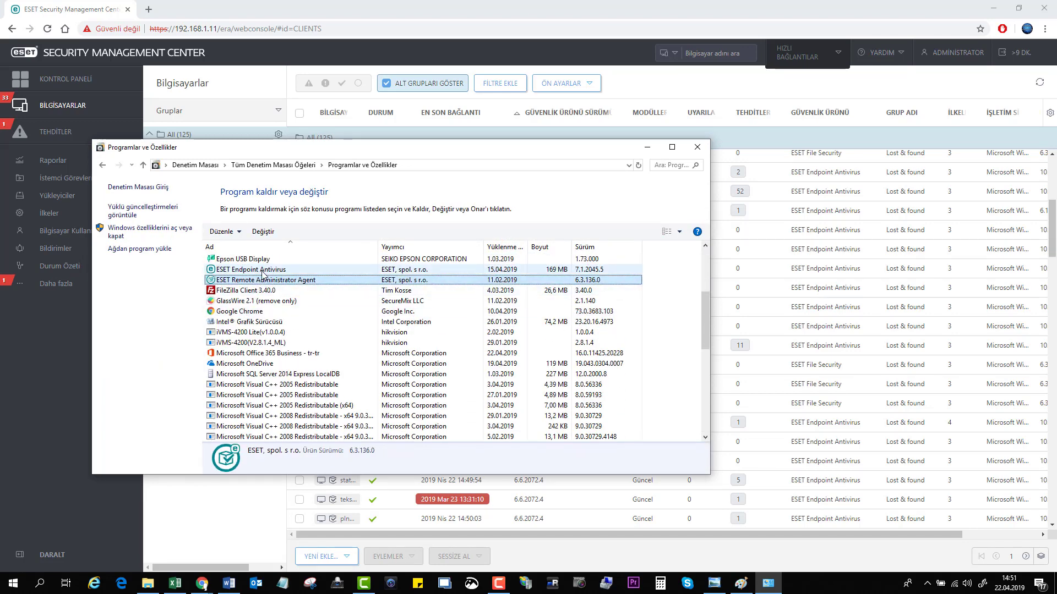
left_click(265, 270)
left_click(269, 282)
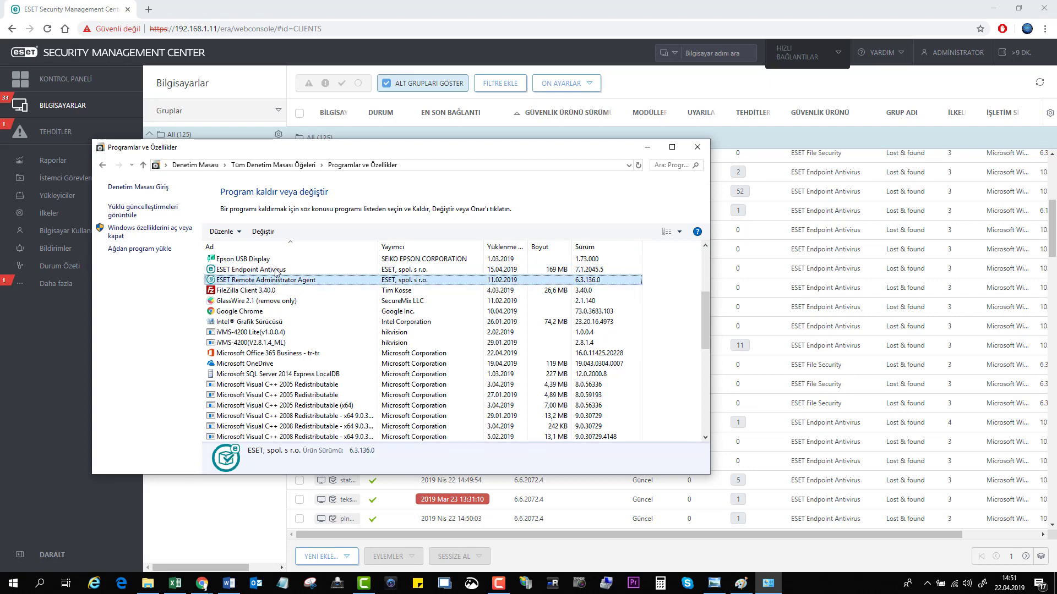
left_click(697, 147)
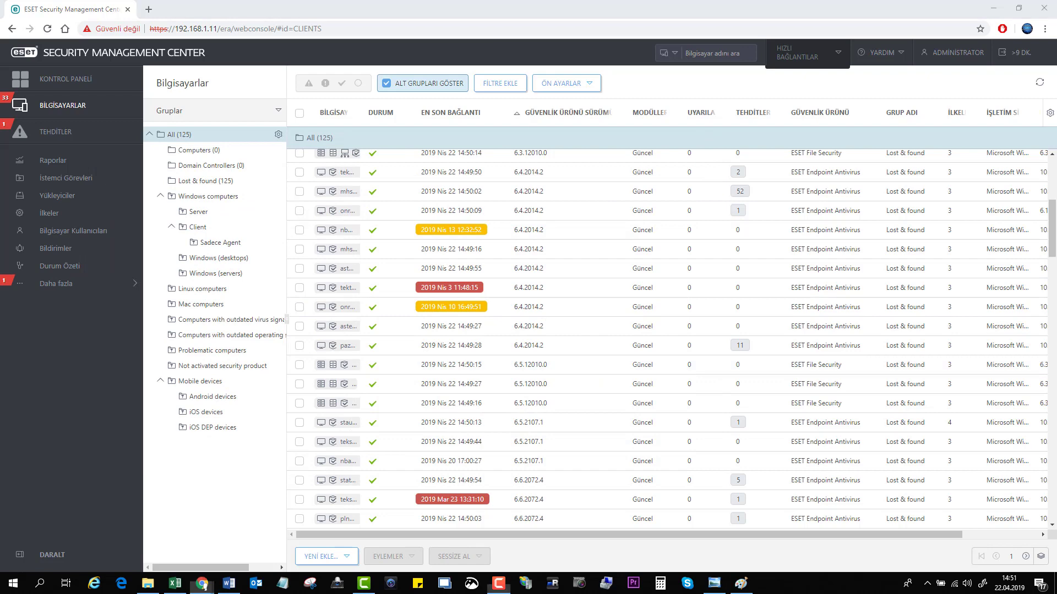
Select the 14 computers at the start of the All group's list that have no security product version.
scroll(313, 204, "up", 5)
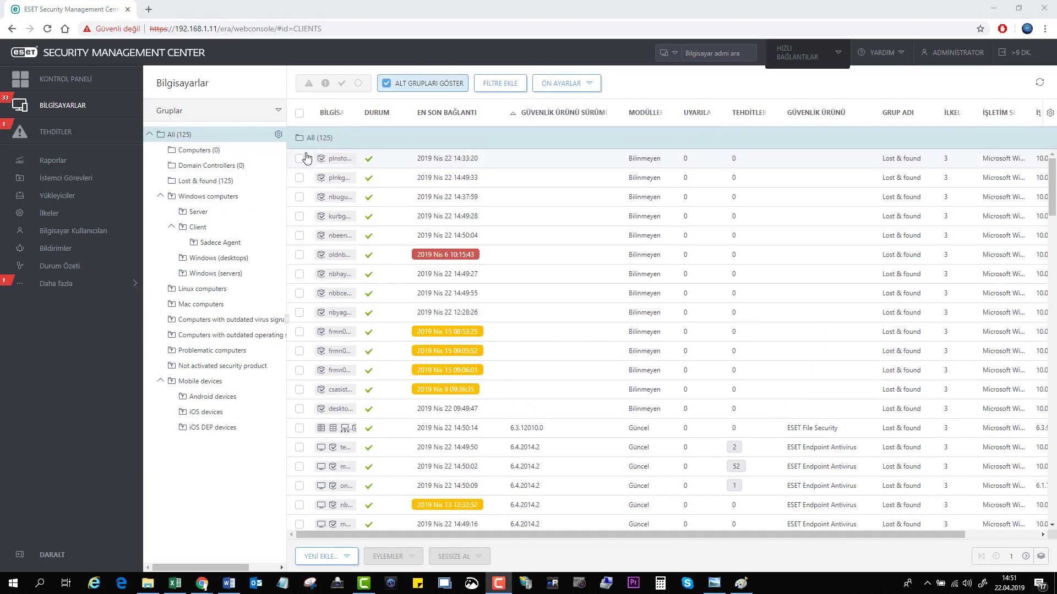
left_click(299, 158)
left_click(299, 178)
left_click(299, 197)
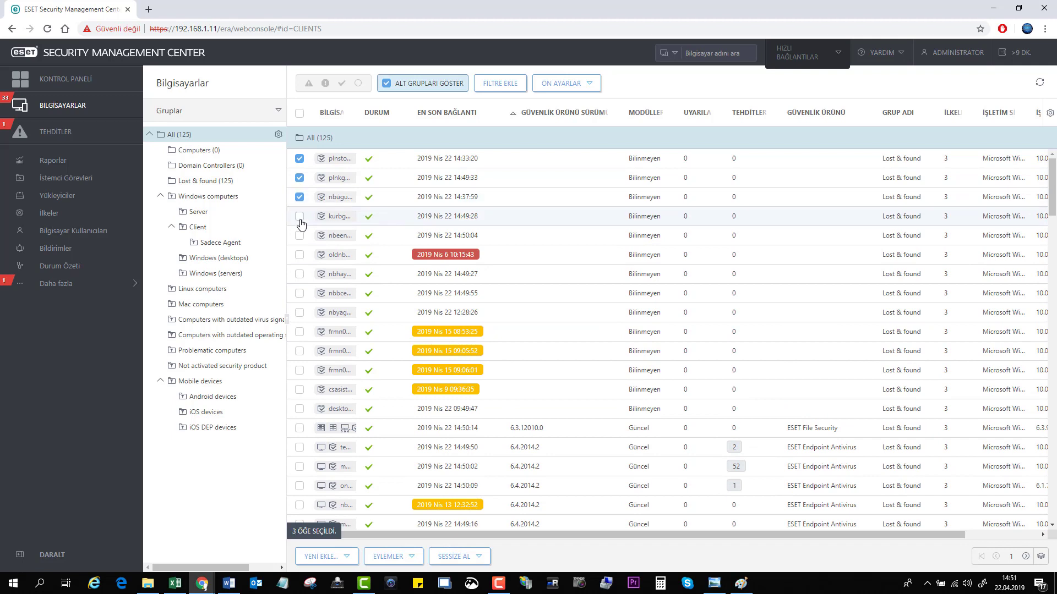
left_click(299, 217)
left_click(300, 235)
left_click(300, 255)
left_click(299, 274)
left_click(300, 293)
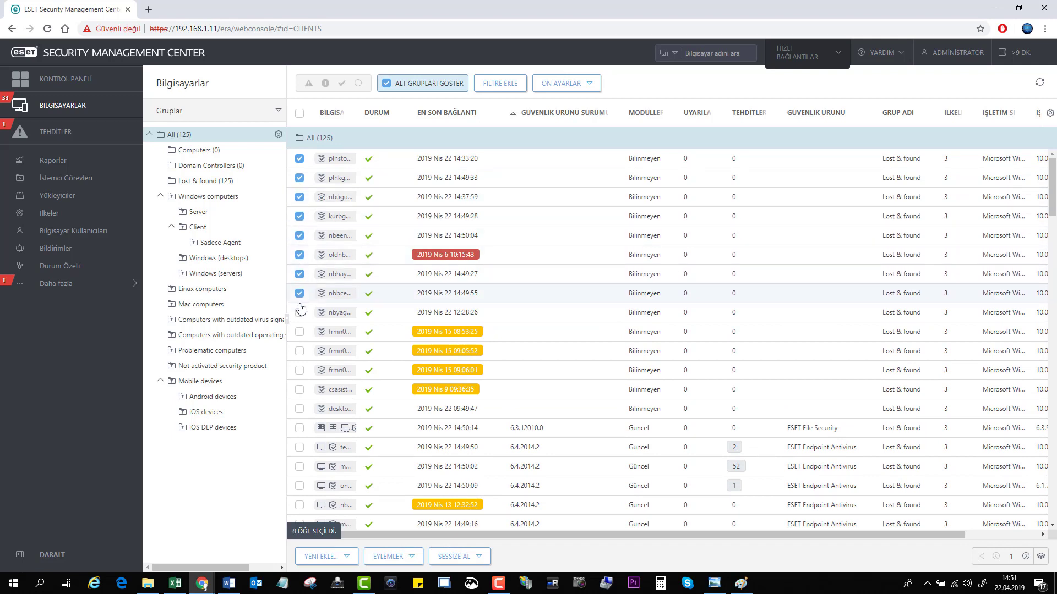
left_click(300, 312)
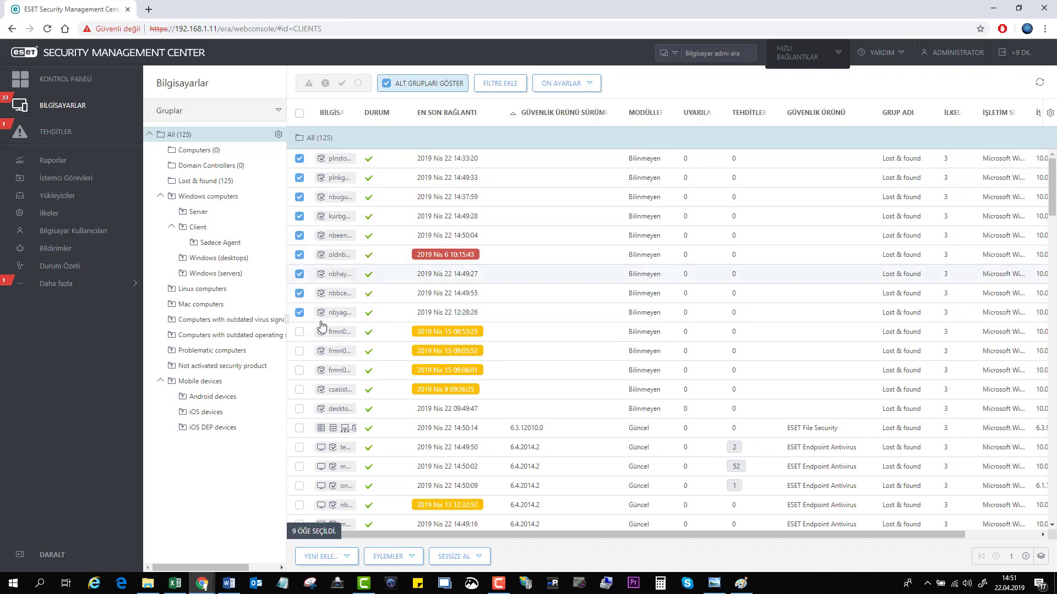
left_click(300, 331)
left_click(299, 351)
left_click(299, 370)
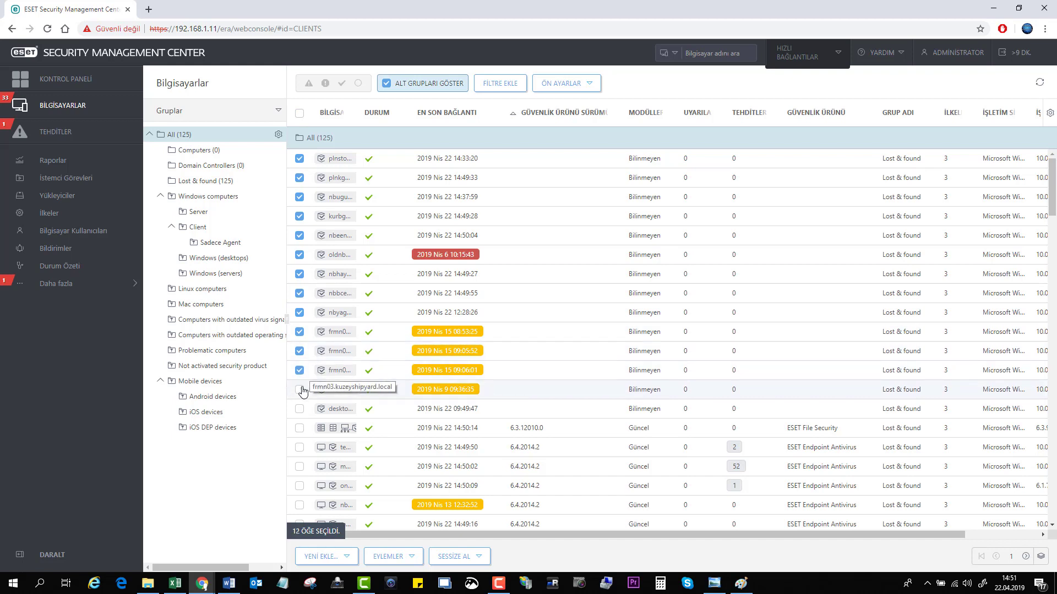
left_click(299, 389)
left_click(299, 409)
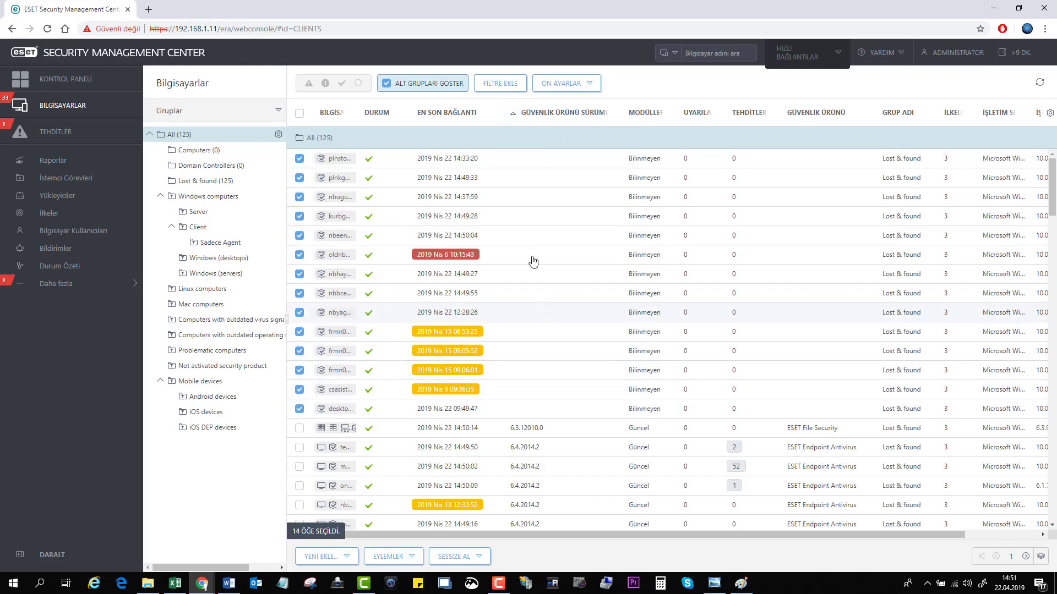
scroll(495, 375, "down", 8)
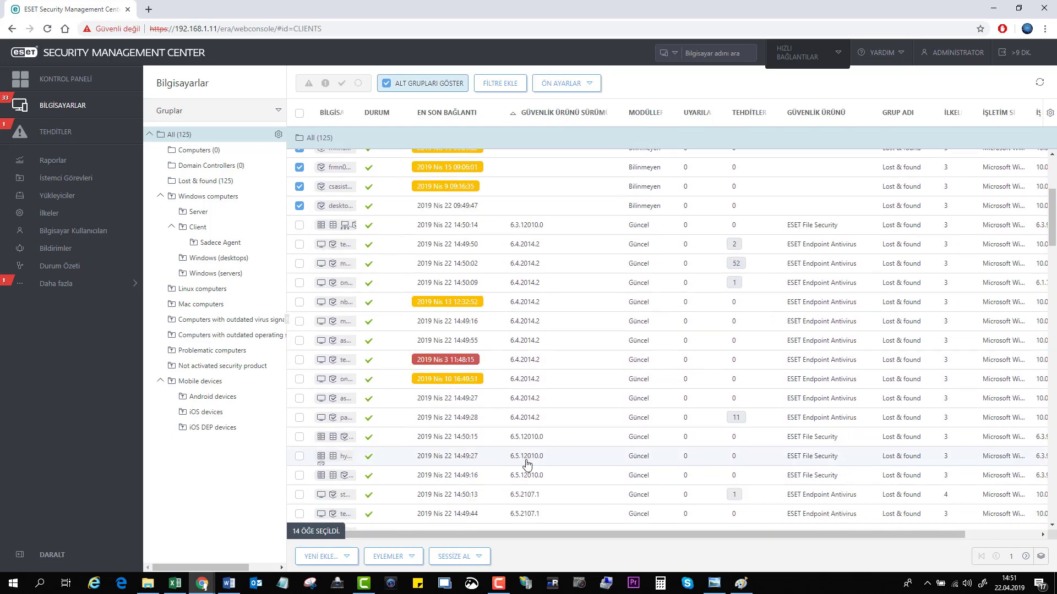
scroll(491, 375, "up", 5)
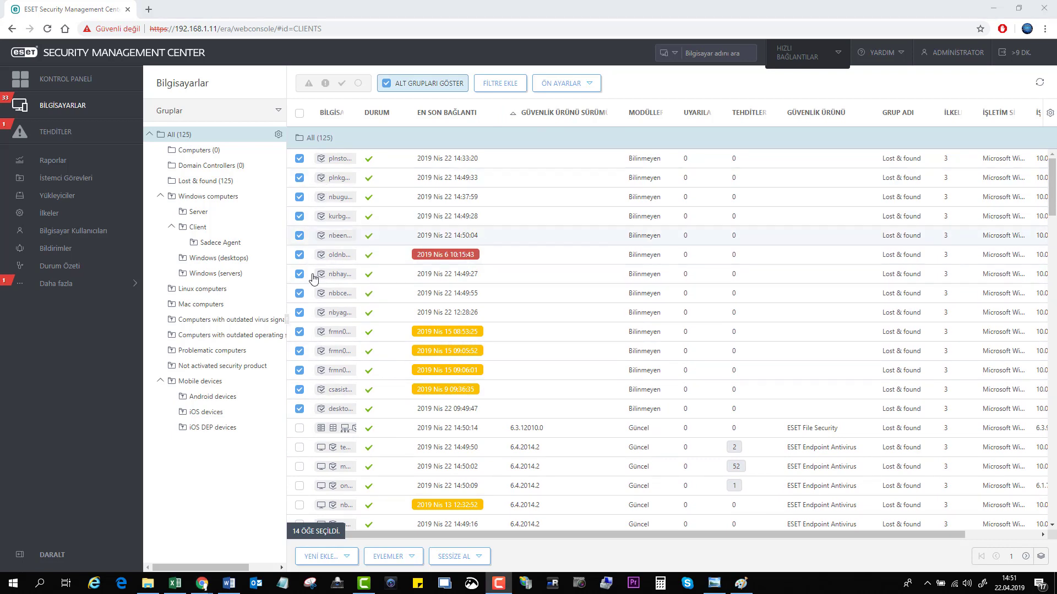
left_click(414, 558)
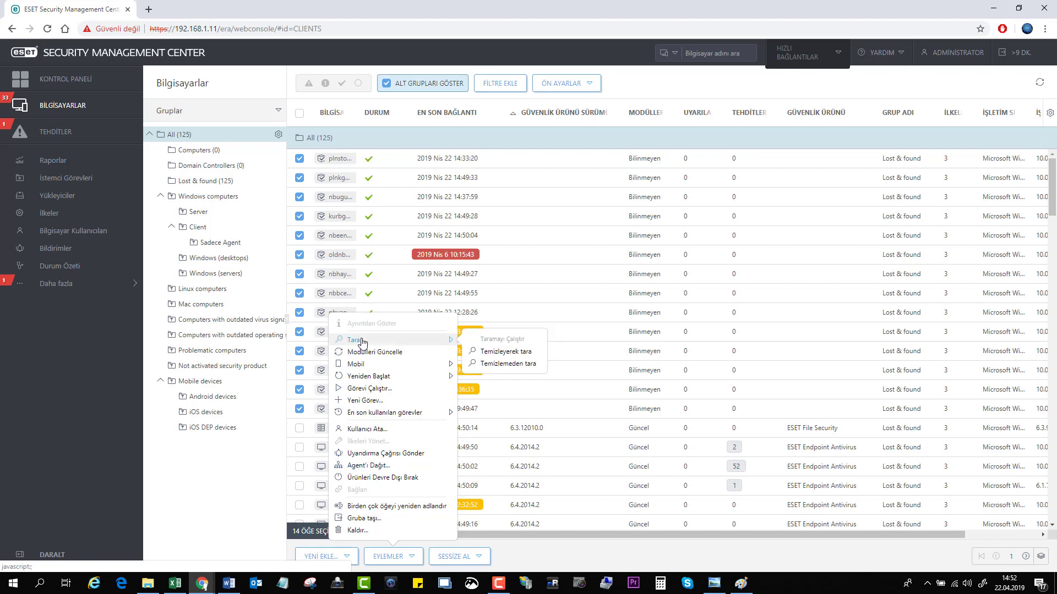
mouse_move(377, 363)
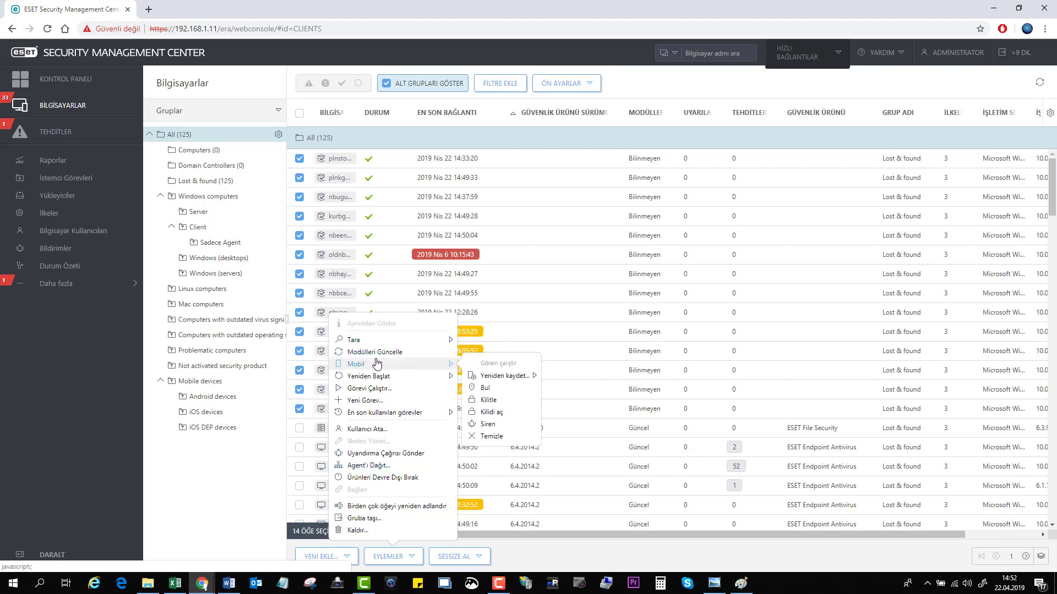
left_click(375, 391)
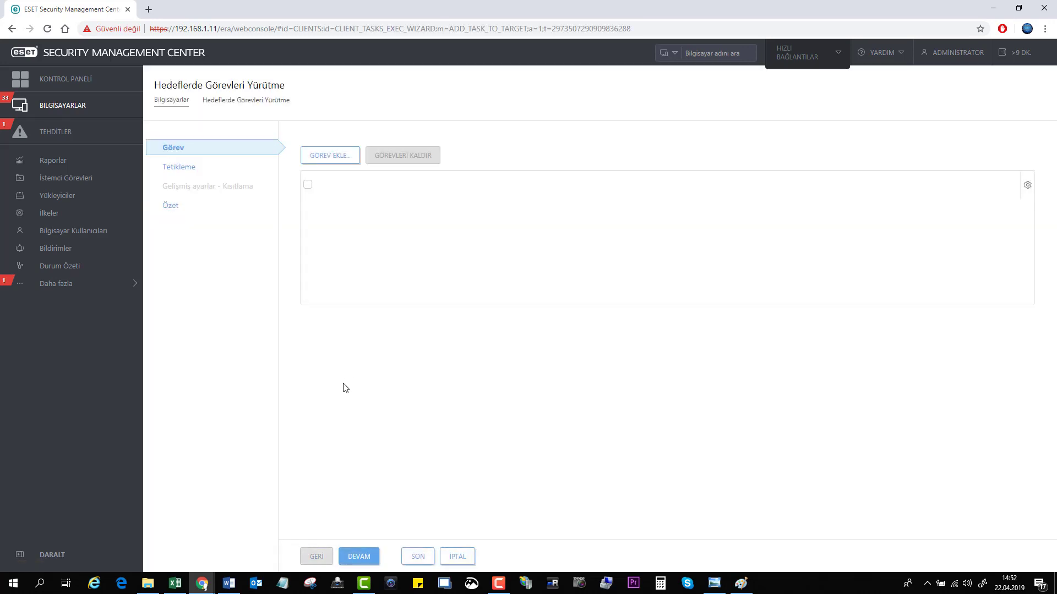
left_click(190, 168)
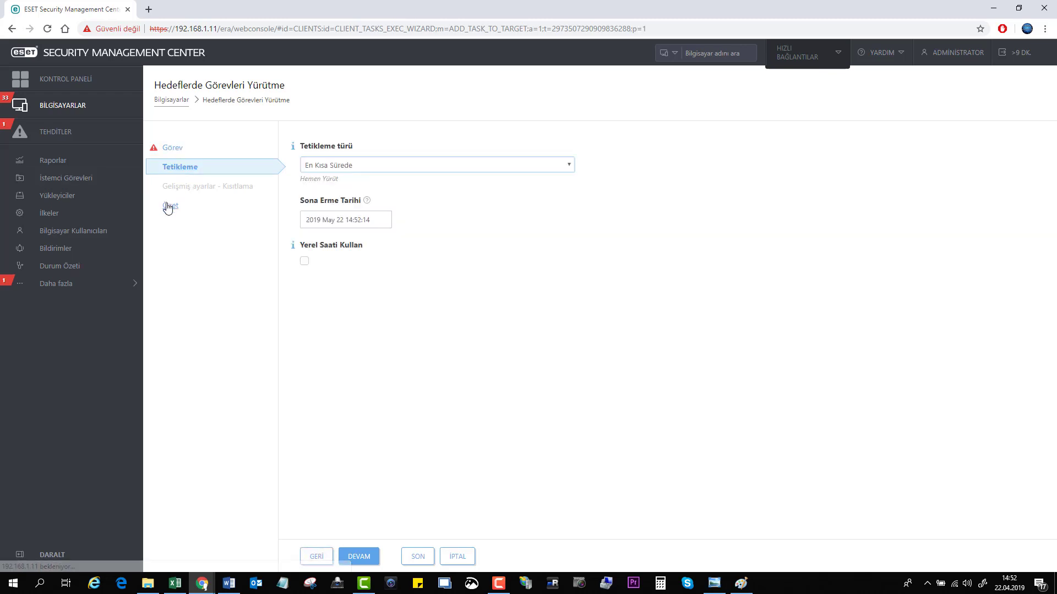
left_click(167, 206)
left_click(19, 111)
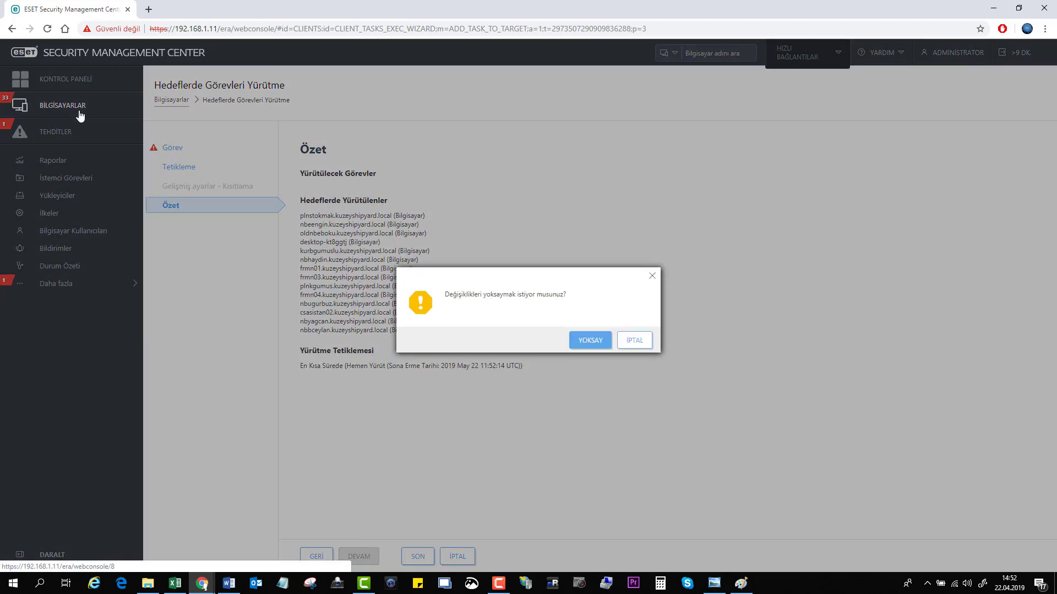
left_click(622, 341)
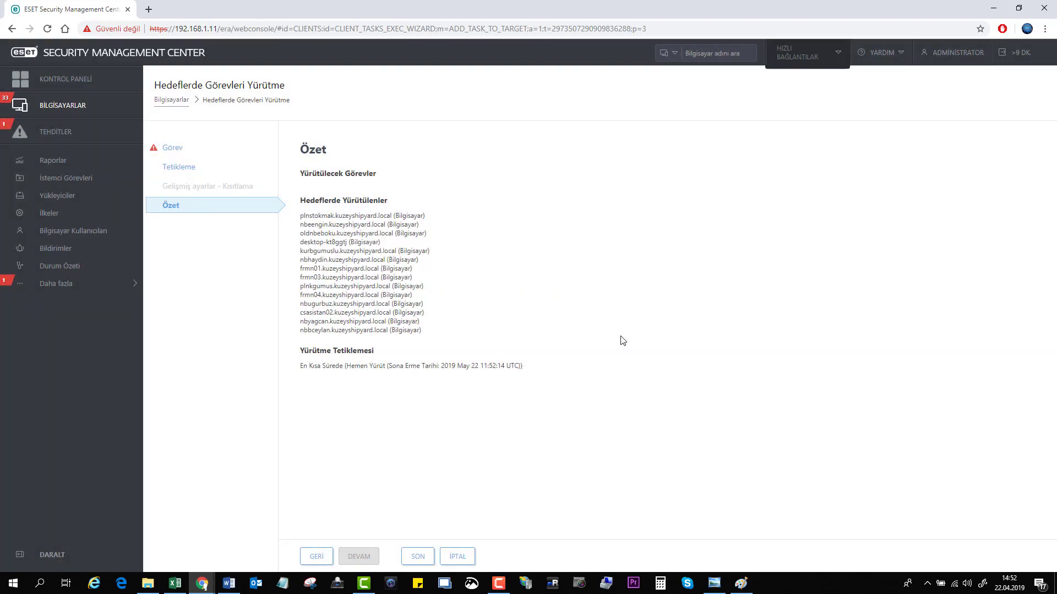
left_click(418, 556)
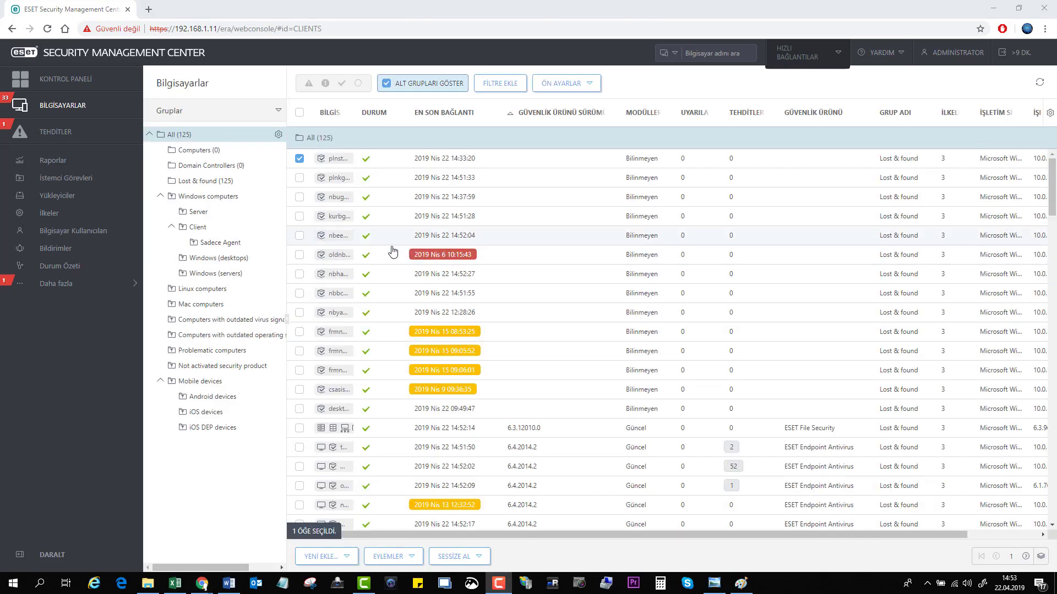
Add the remaining computers without a security product version to the selection in the All group's list, making 14 in all.
left_click(299, 178)
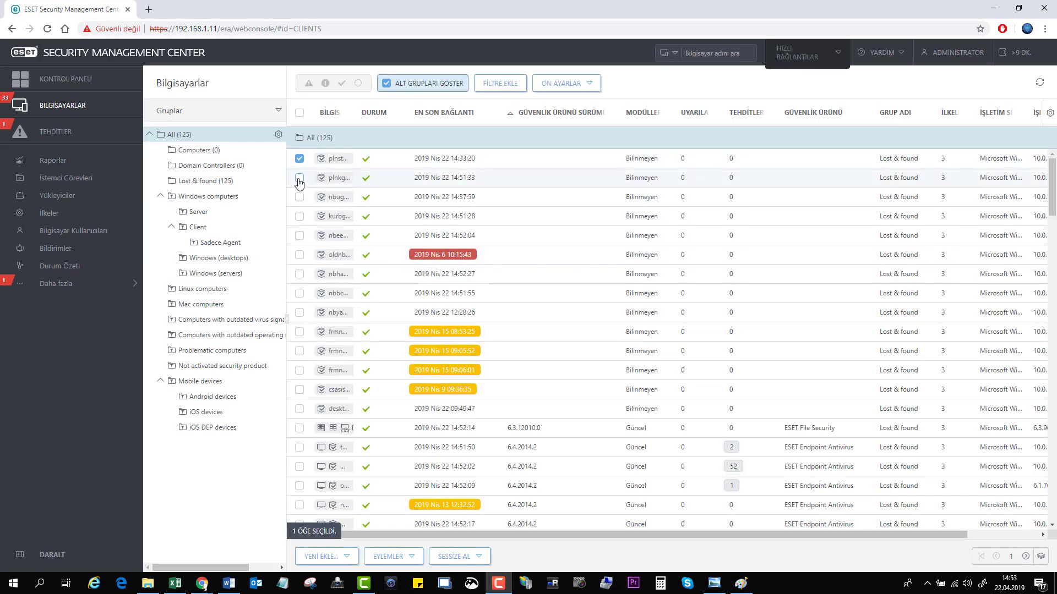
left_click(298, 197)
left_click(298, 216)
left_click(299, 235)
left_click(299, 254)
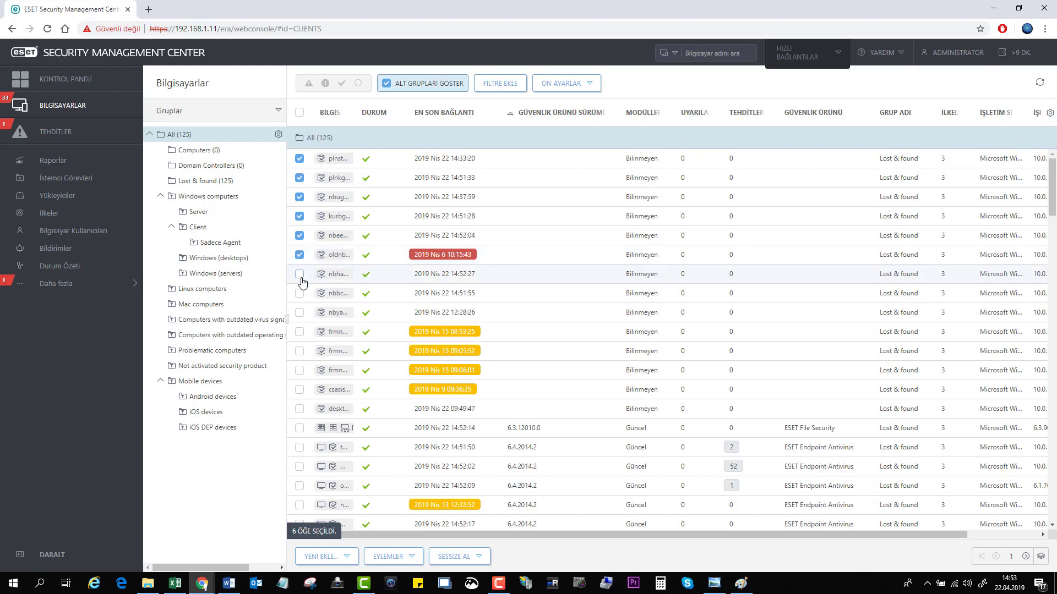
left_click(299, 293)
left_click(299, 312)
left_click(299, 332)
left_click(299, 351)
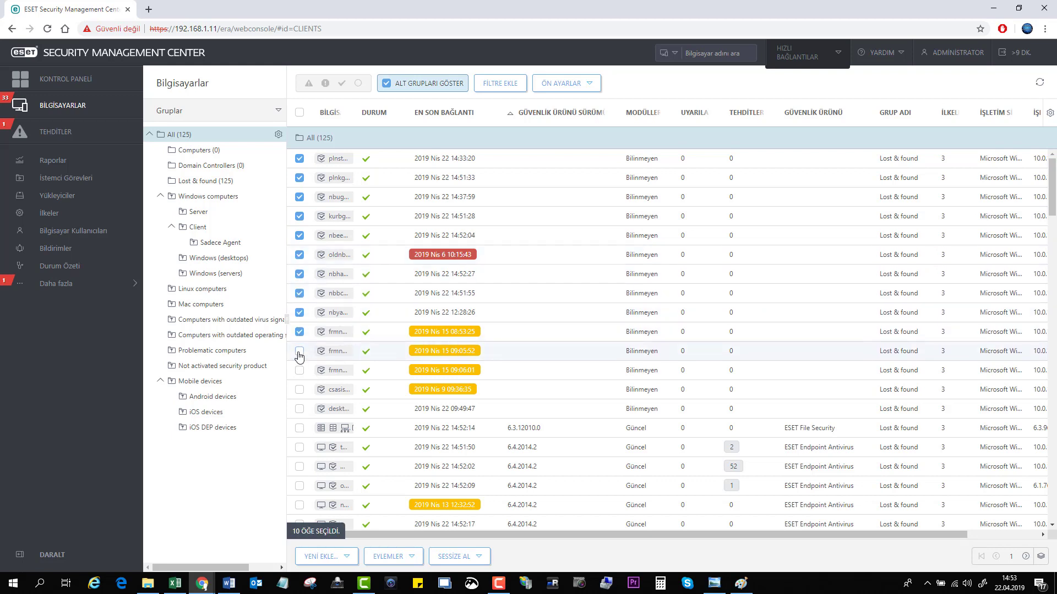
left_click(299, 370)
left_click(298, 389)
left_click(299, 408)
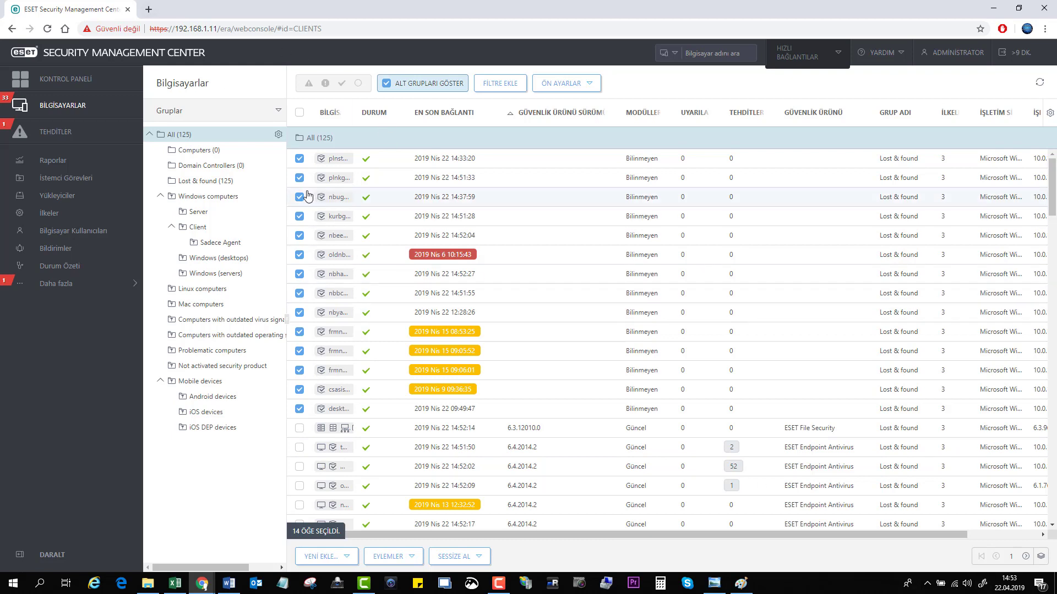
Start running an existing task on the 14 selected computers and add the Endpoind Antivirus software installation task.
left_click(419, 564)
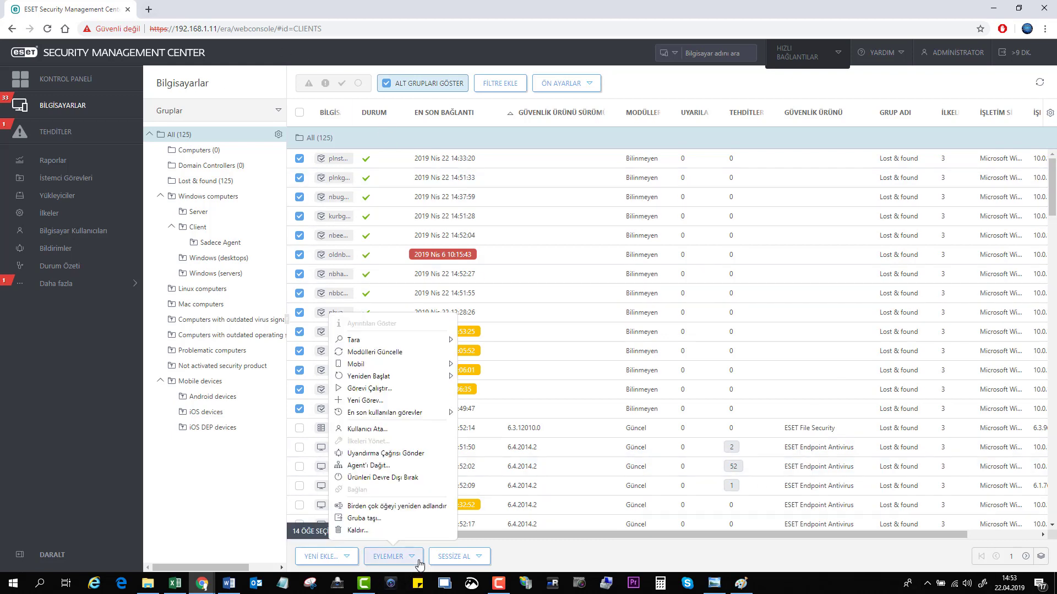
left_click(386, 391)
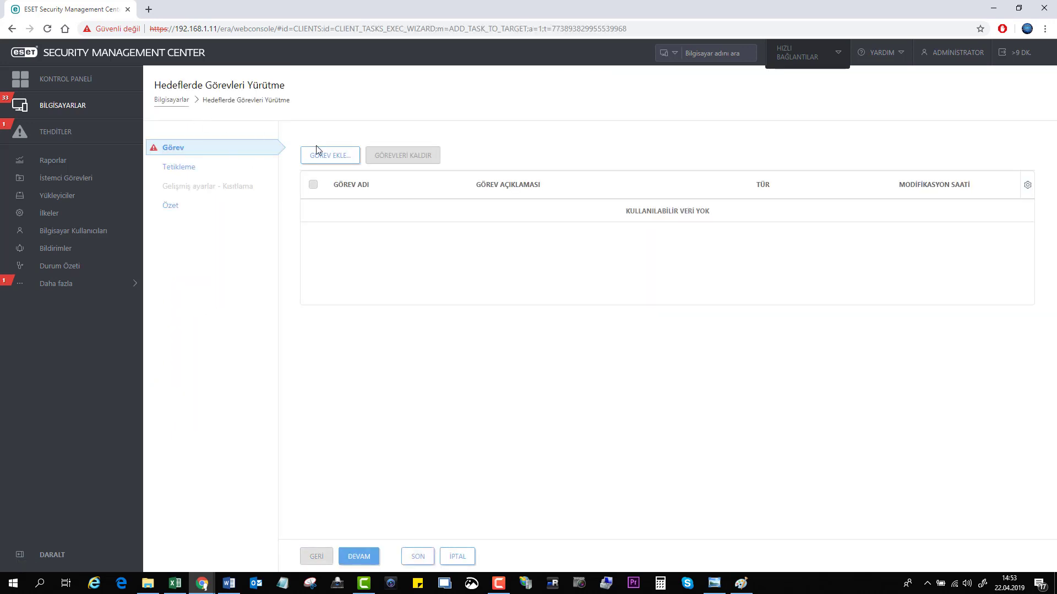
left_click(323, 157)
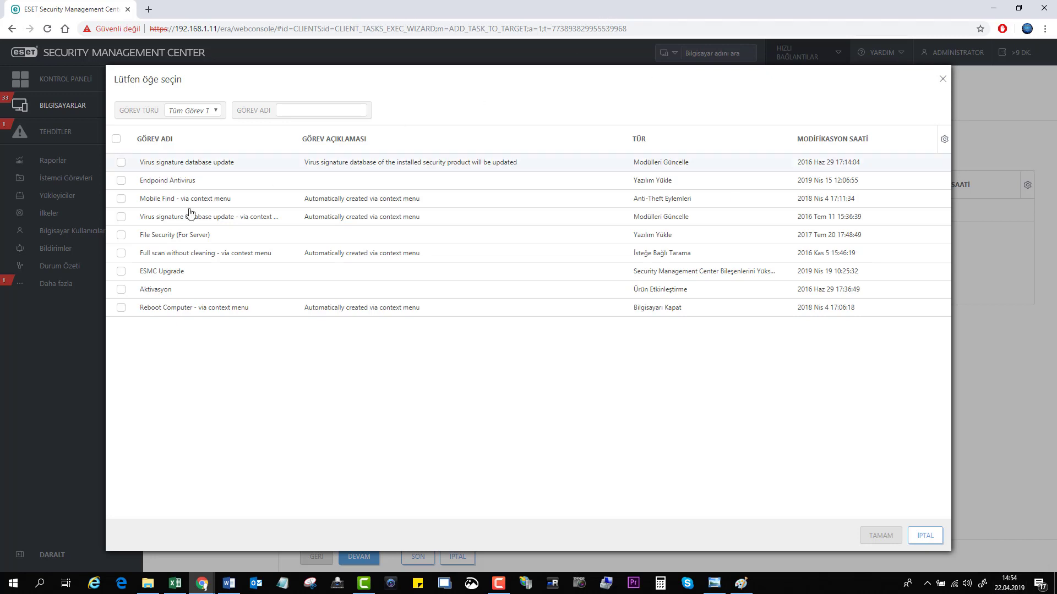
left_click(121, 180)
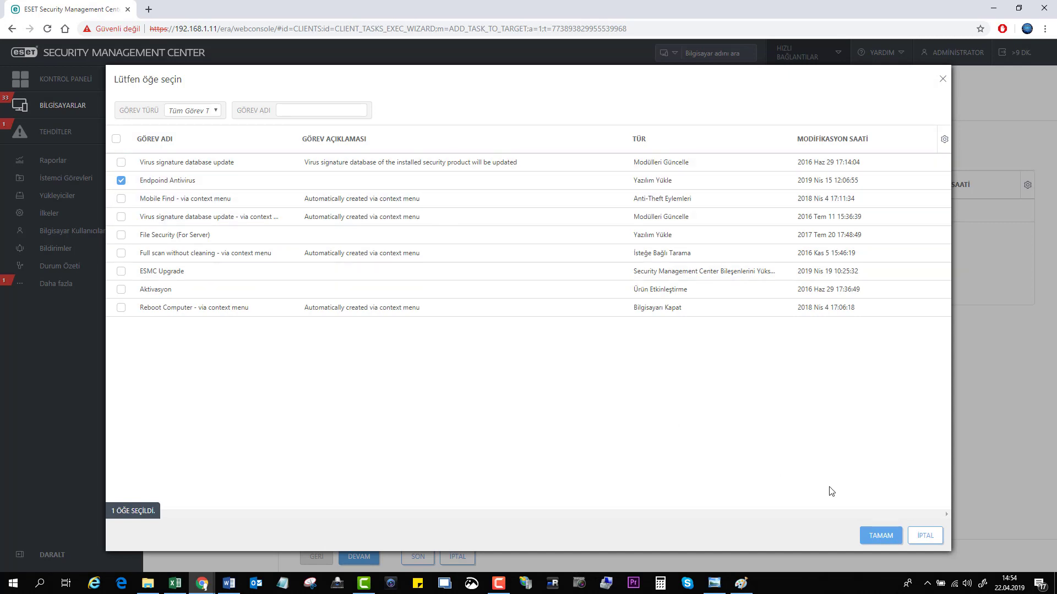
left_click(878, 535)
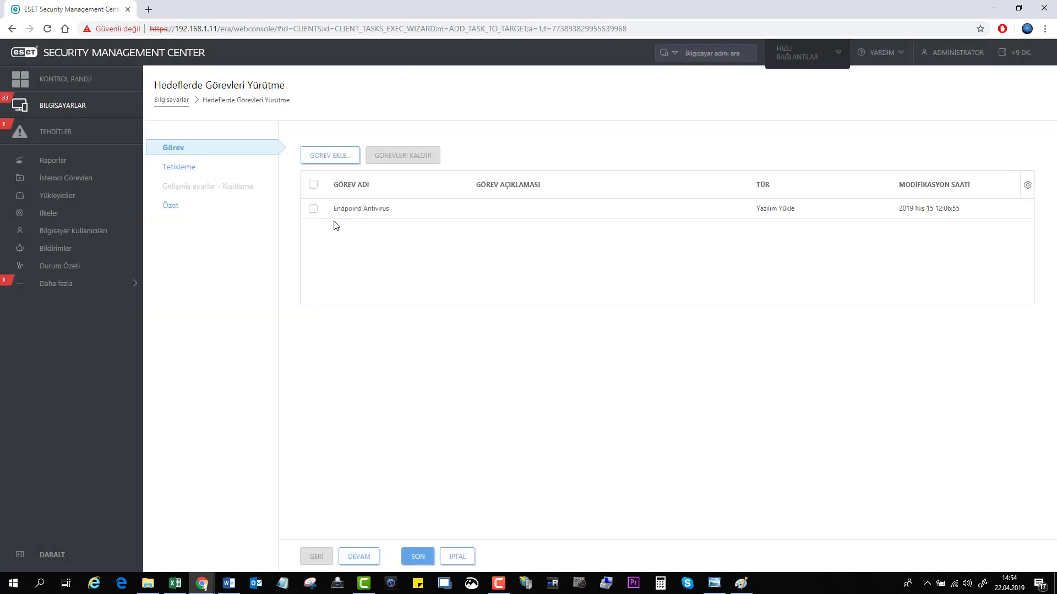
Keep the En Kısa Sürede trigger, go through to the summary and finish scheduling the Endpoind Antivirus task.
left_click(312, 209)
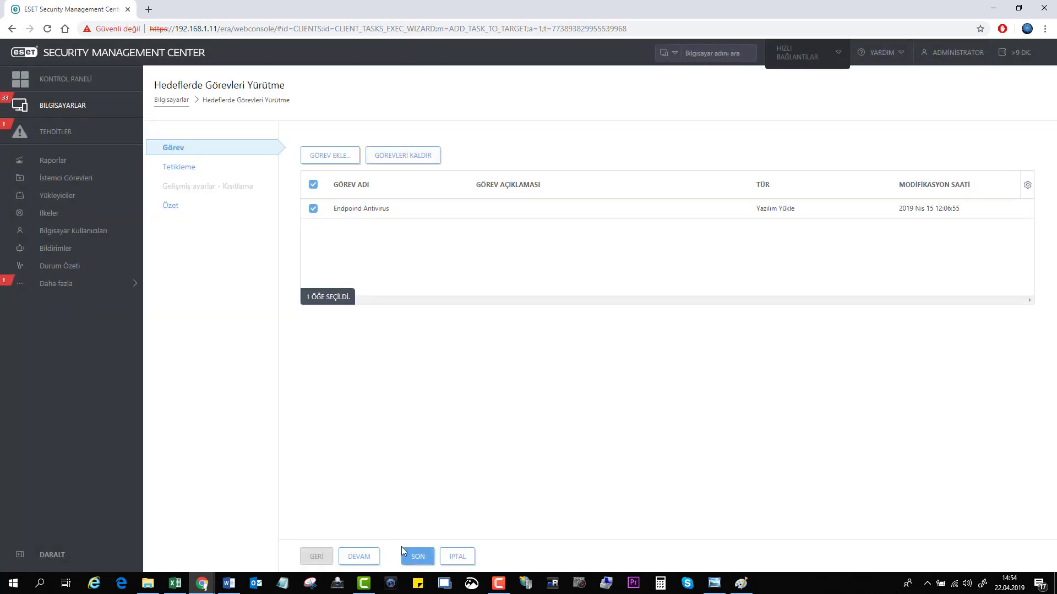
left_click(359, 557)
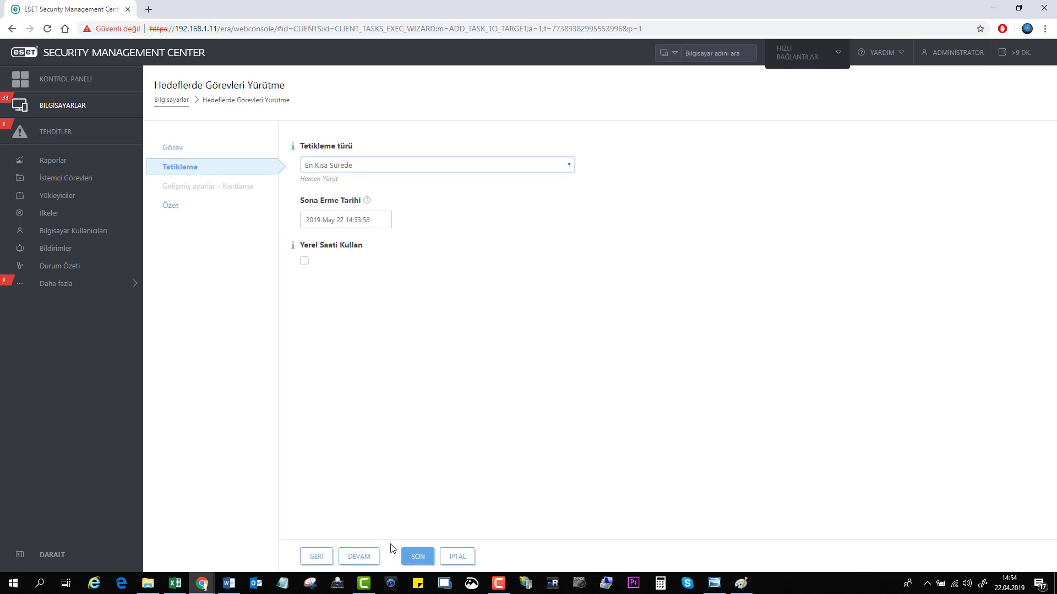
left_click(373, 562)
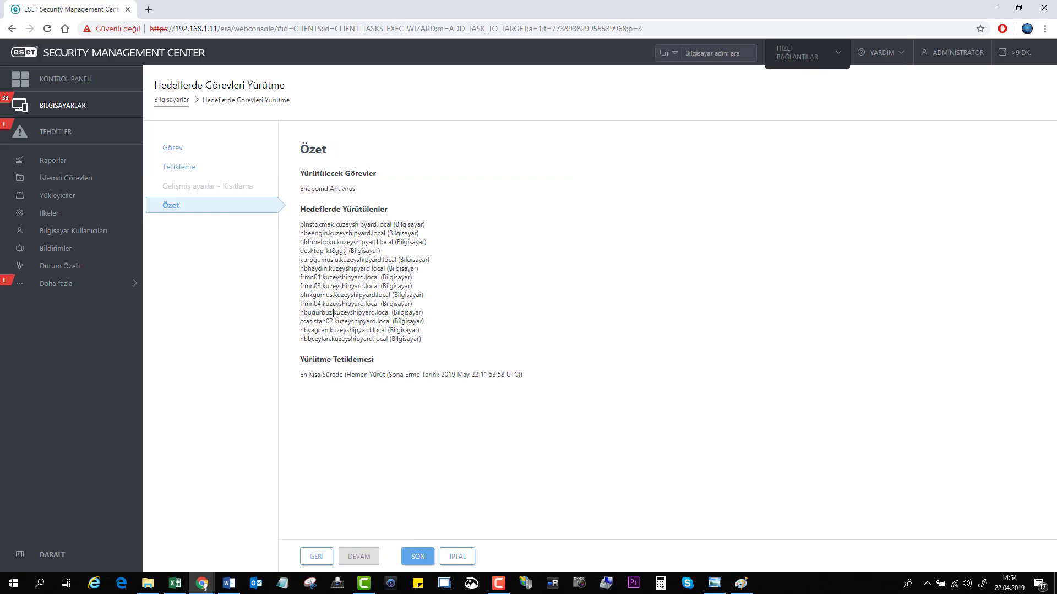
left_click(426, 560)
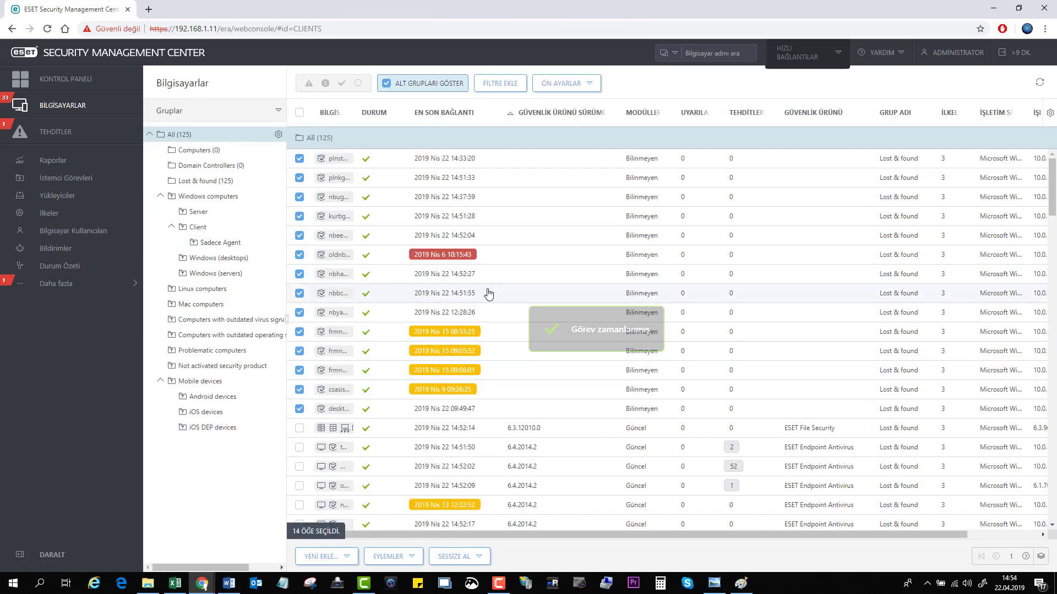
scroll(352, 320, "down", 2)
scroll(345, 343, "up", 2)
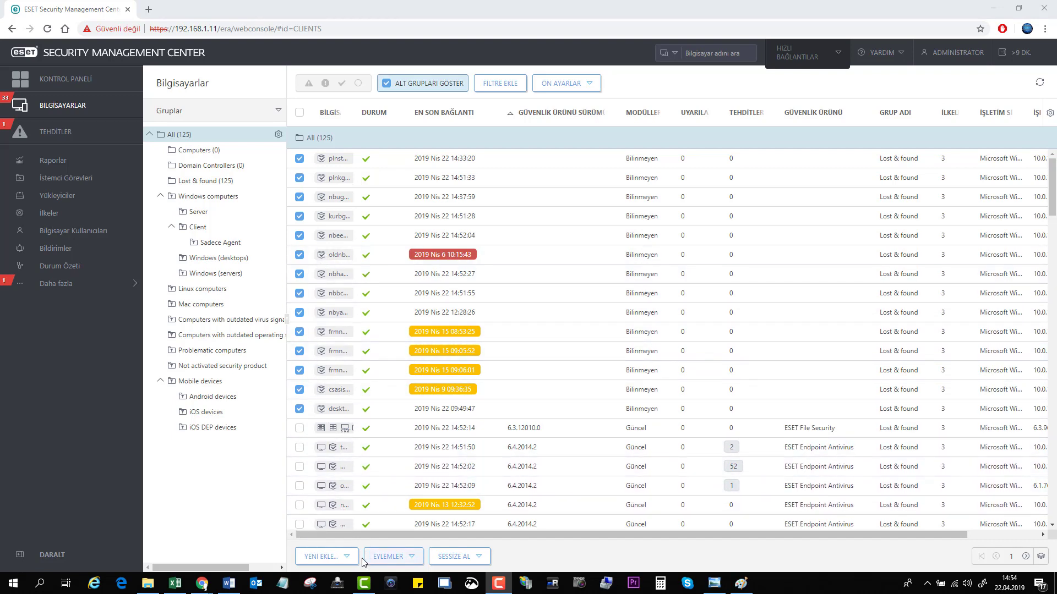
left_click(393, 558)
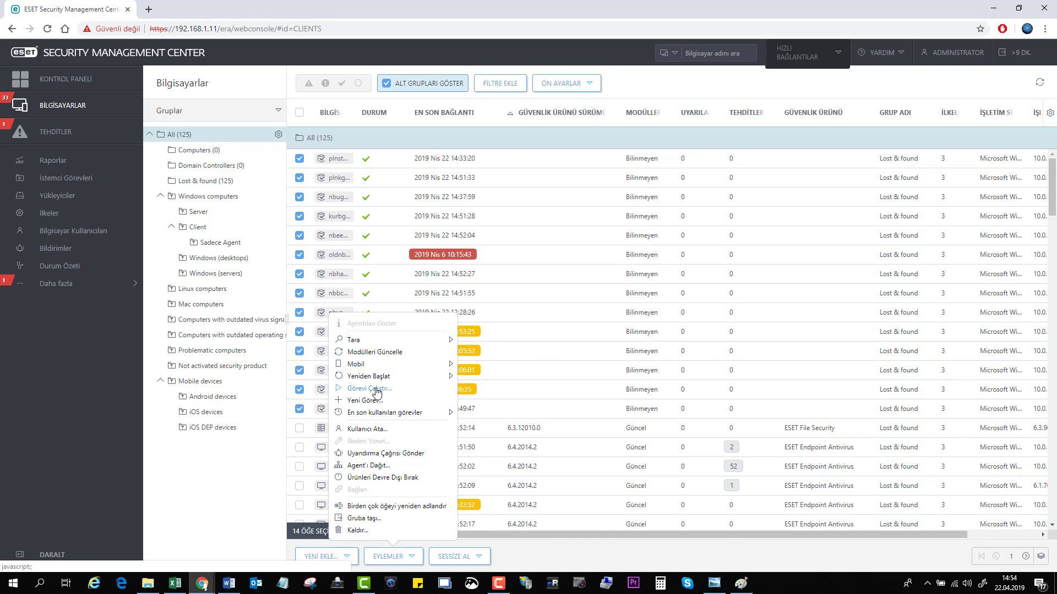
left_click(223, 520)
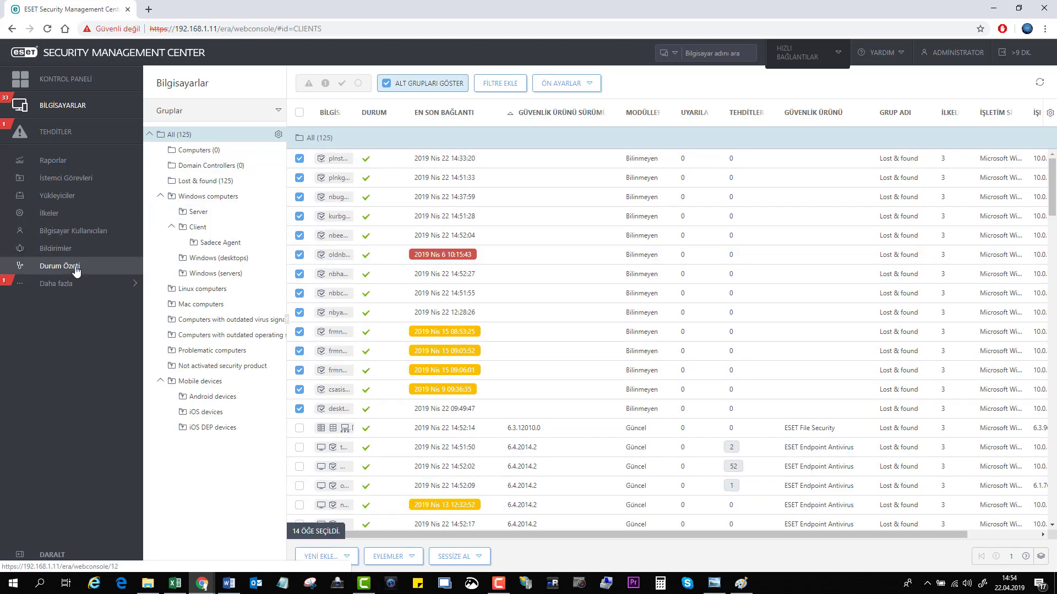
Look through the console's Daha fazla, Tehditler, Raporlar and Bildirimler sections.
left_click(83, 283)
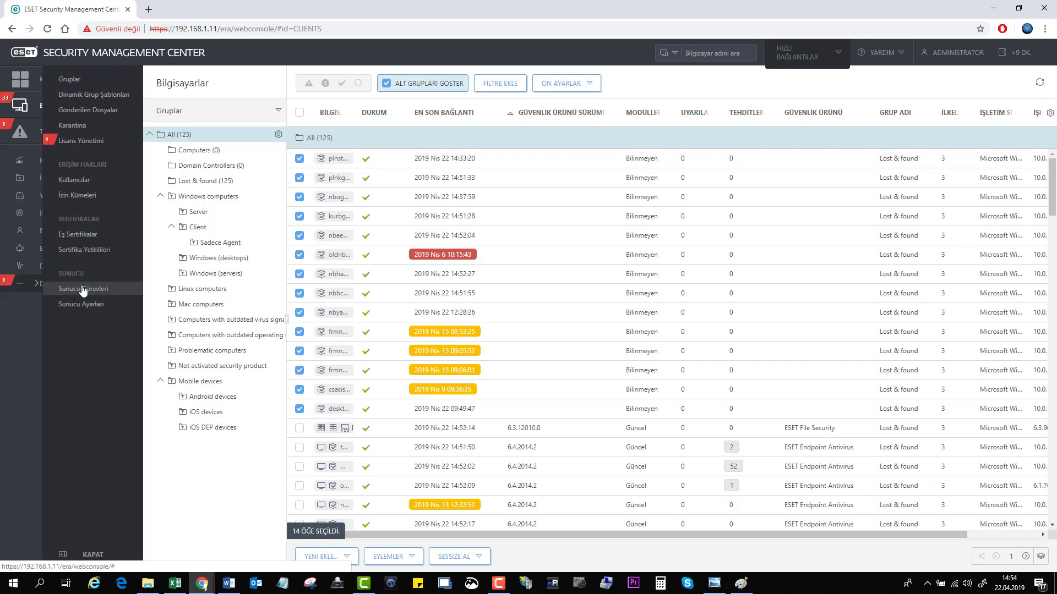
left_click(17, 135)
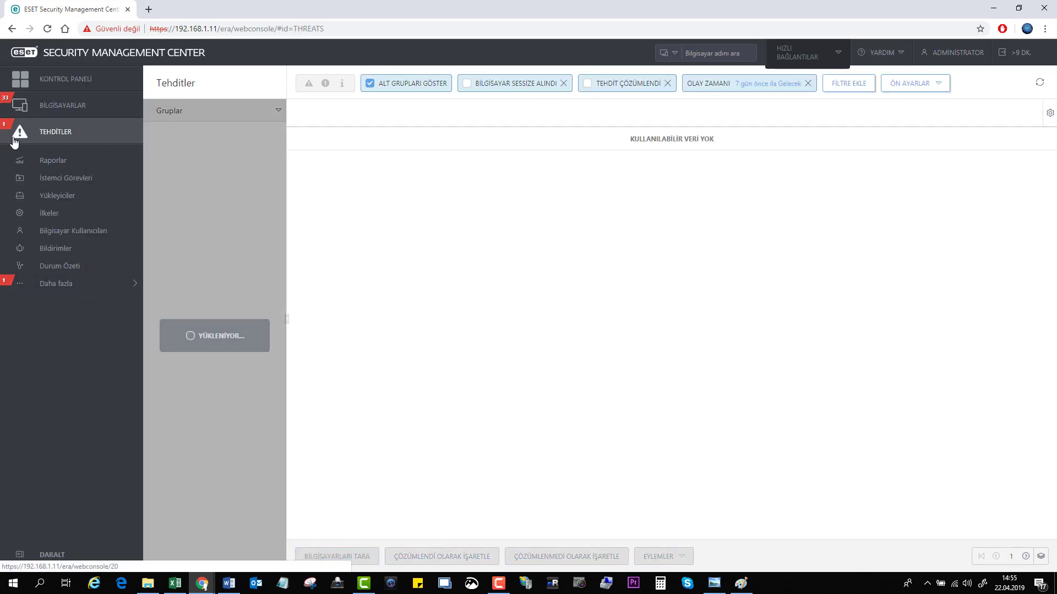
left_click(21, 161)
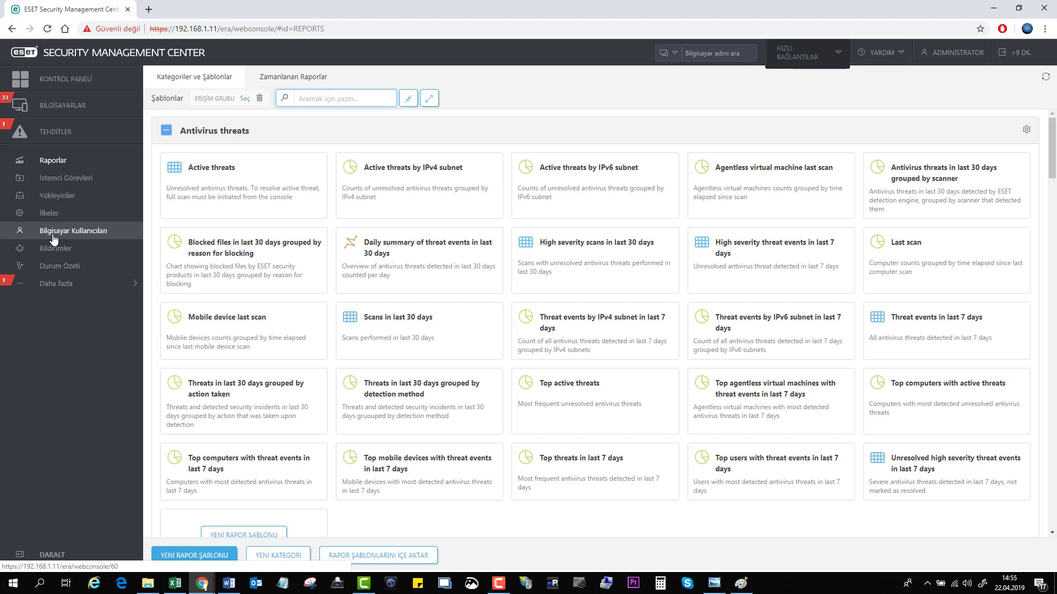
left_click(54, 251)
left_click(55, 195)
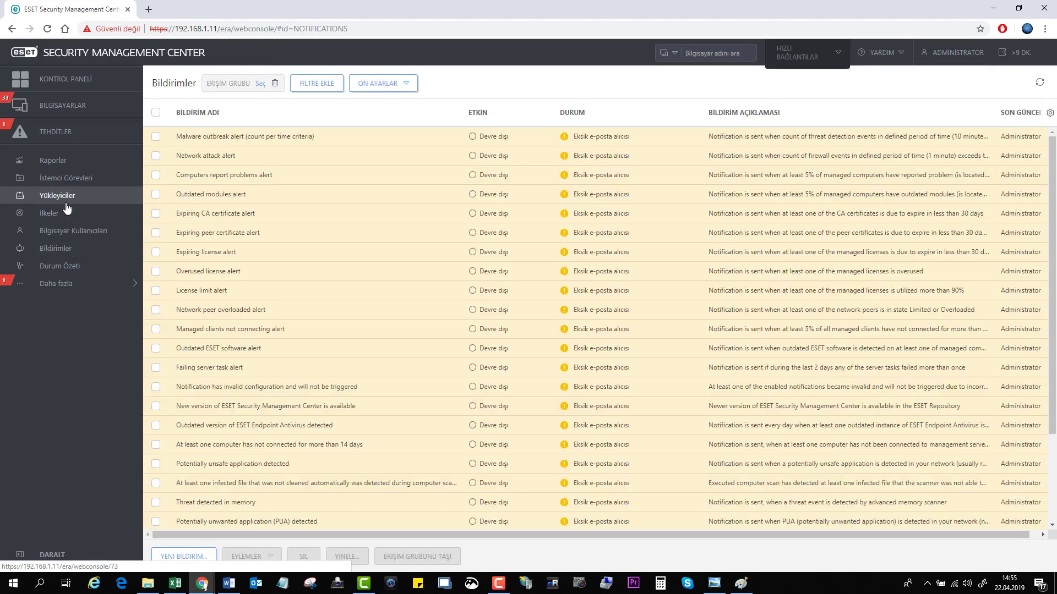
left_click(59, 265)
left_click(55, 283)
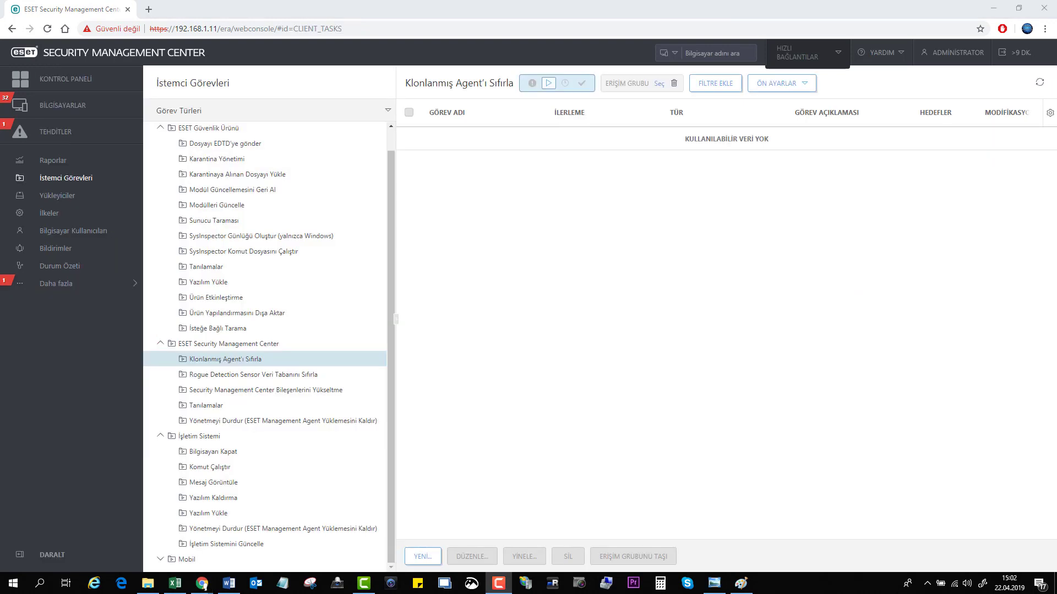
Return to the computers list and select the first four computers in the Windows (desktops) group.
left_click(61, 105)
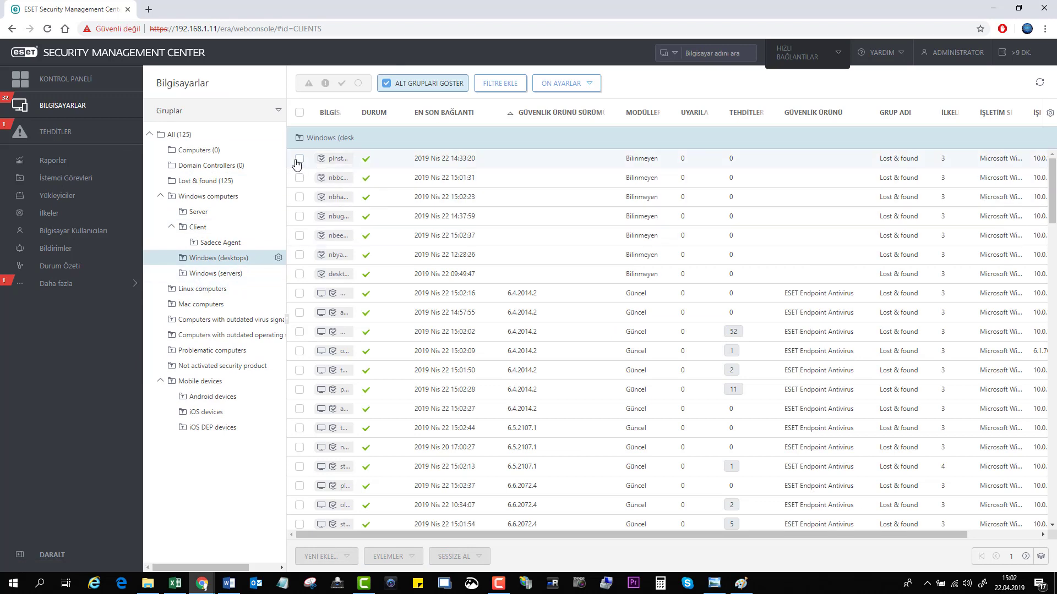
left_click(298, 158)
left_click(298, 178)
left_click(299, 197)
left_click(299, 216)
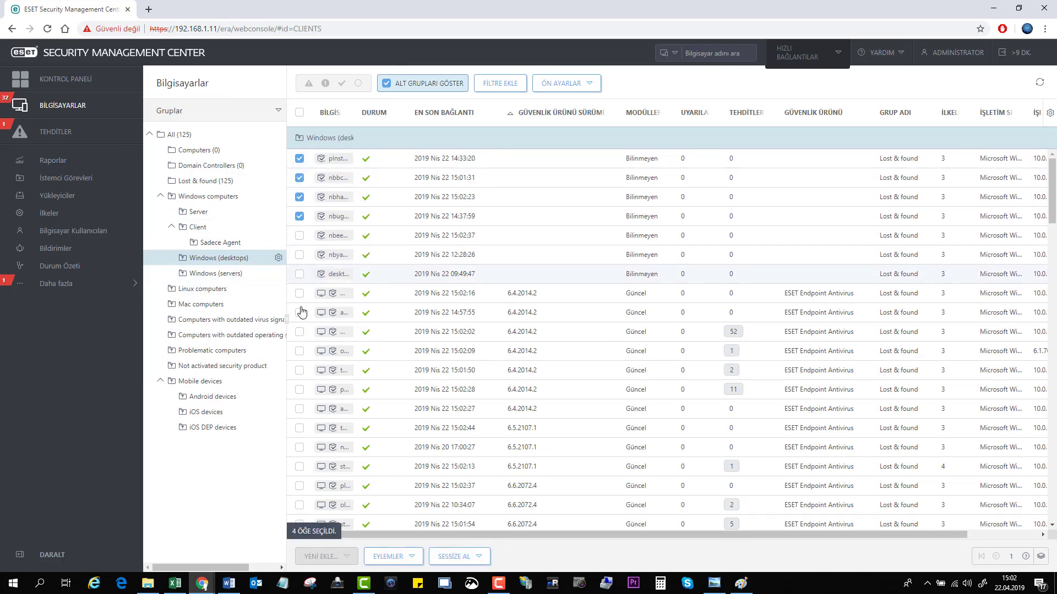
Look through the Bildirimler, İlkeler and Yükleyiciler sections, and open the İstemci Görevleri section.
left_click(55, 248)
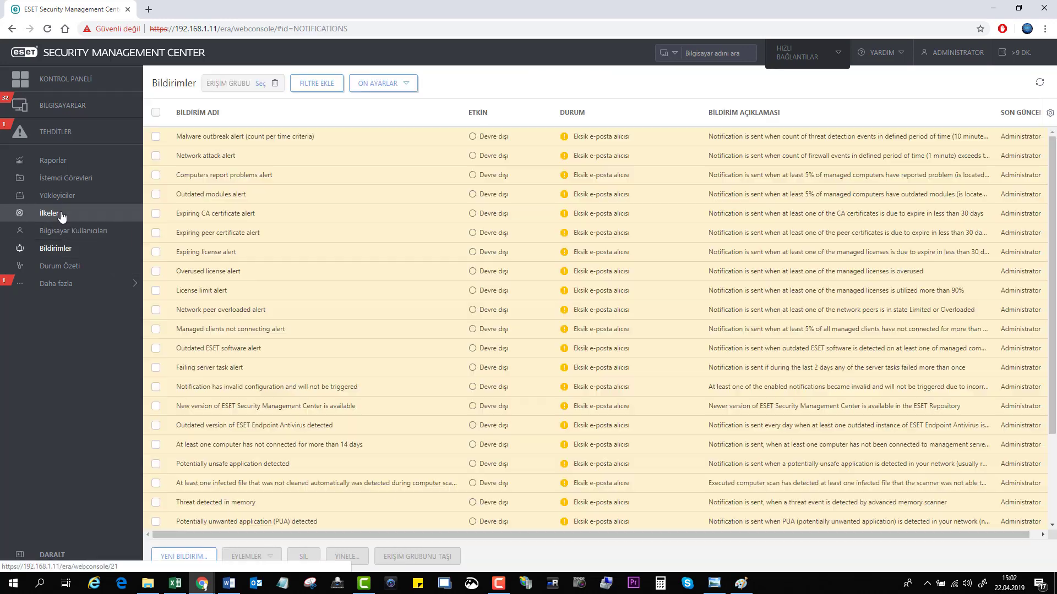
left_click(49, 213)
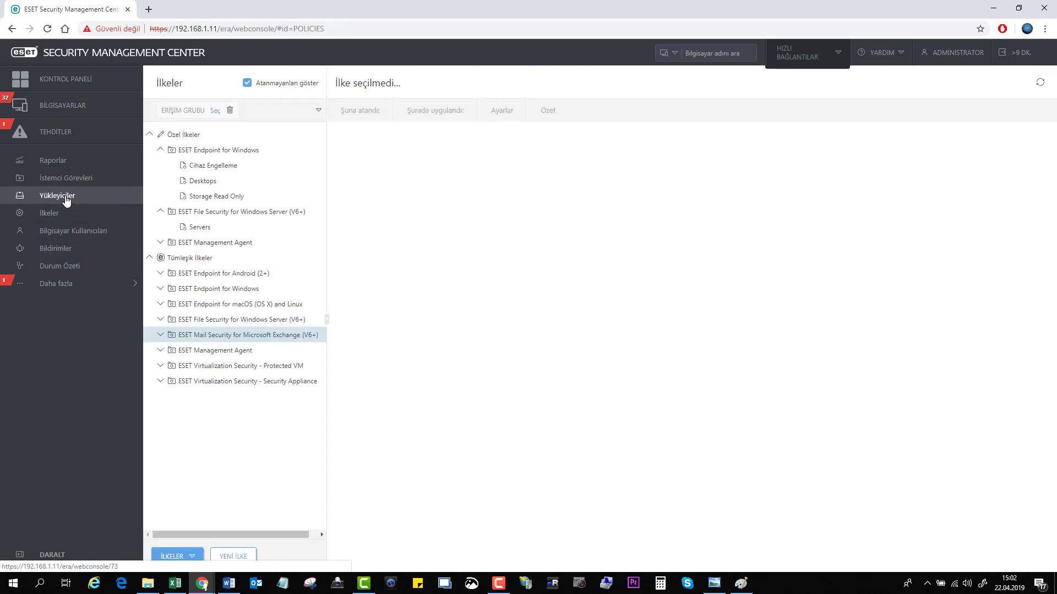
left_click(65, 197)
left_click(65, 179)
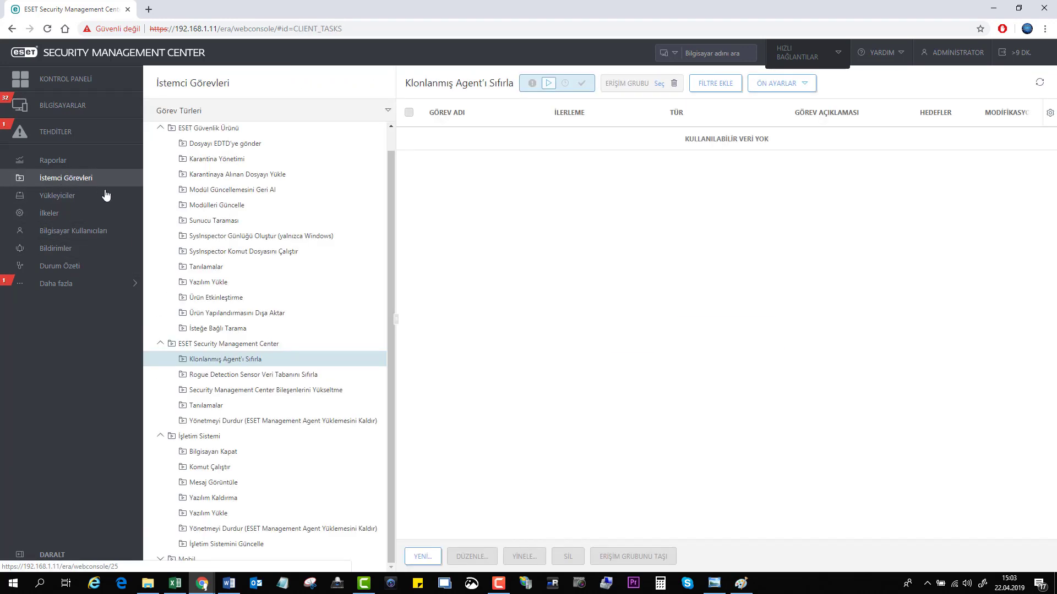